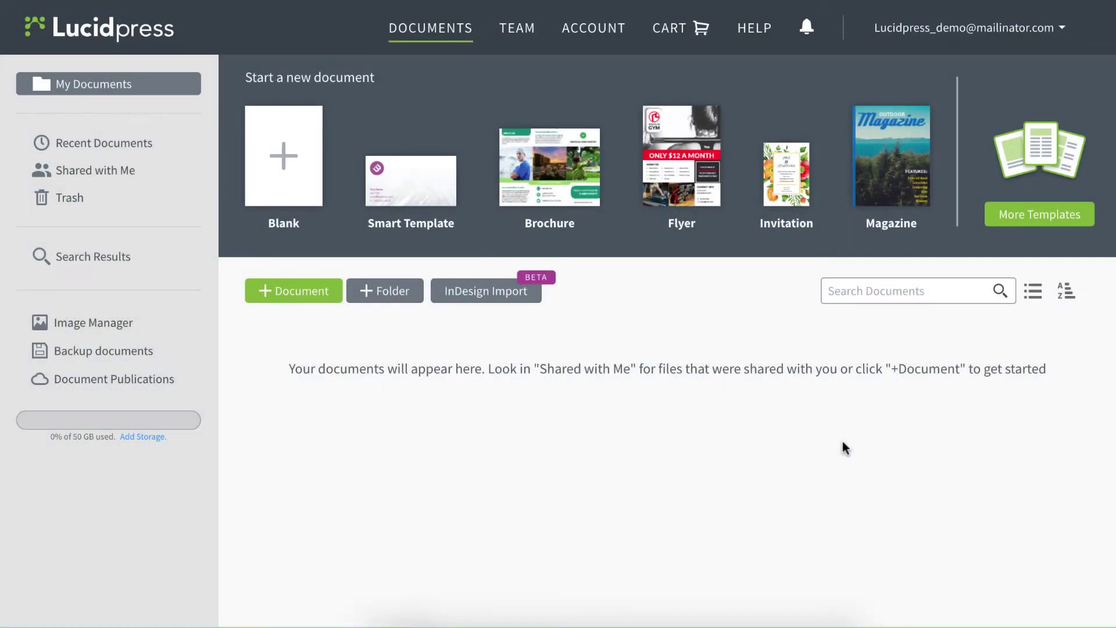
- Create a new document from the Fresh Catch template in the Menus category
click(1013, 222)
scroll(802, 430, down, 3)
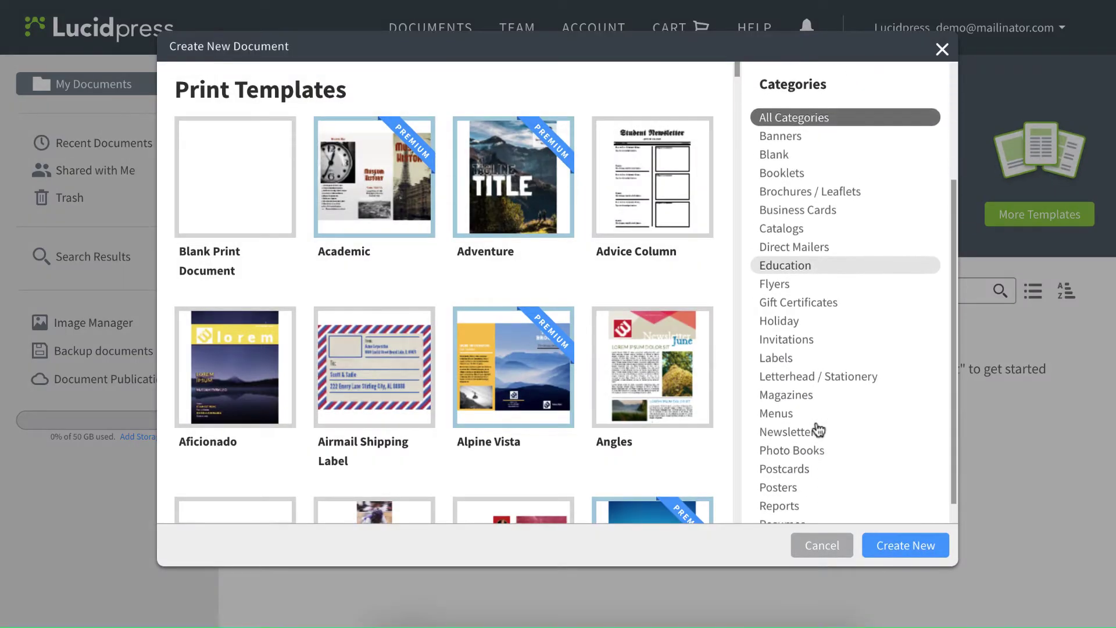
click(789, 387)
click(543, 228)
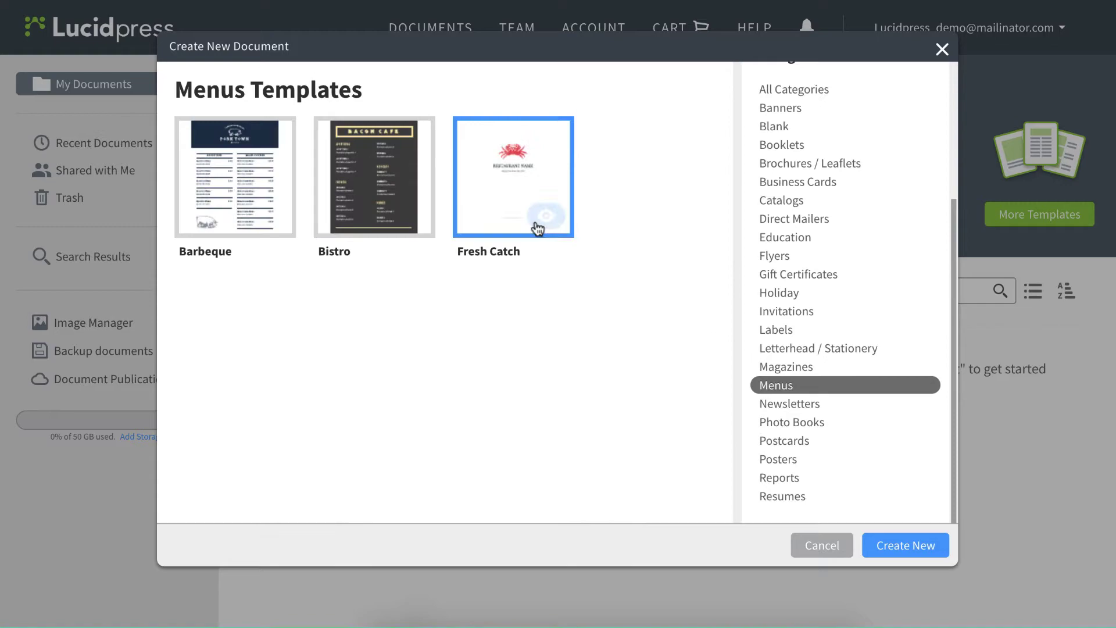
double_click(521, 181)
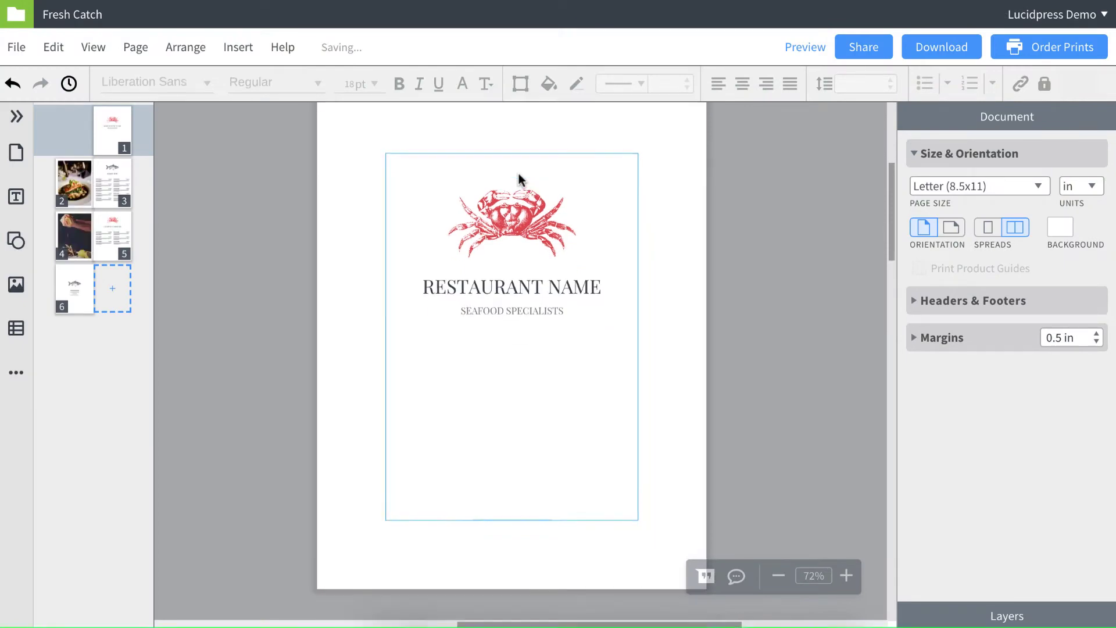
- Delete the right column of dish text boxes on the FRESH FISH page, leaving five dishes
scroll(518, 180, down, 5)
scroll(518, 170, down, 5)
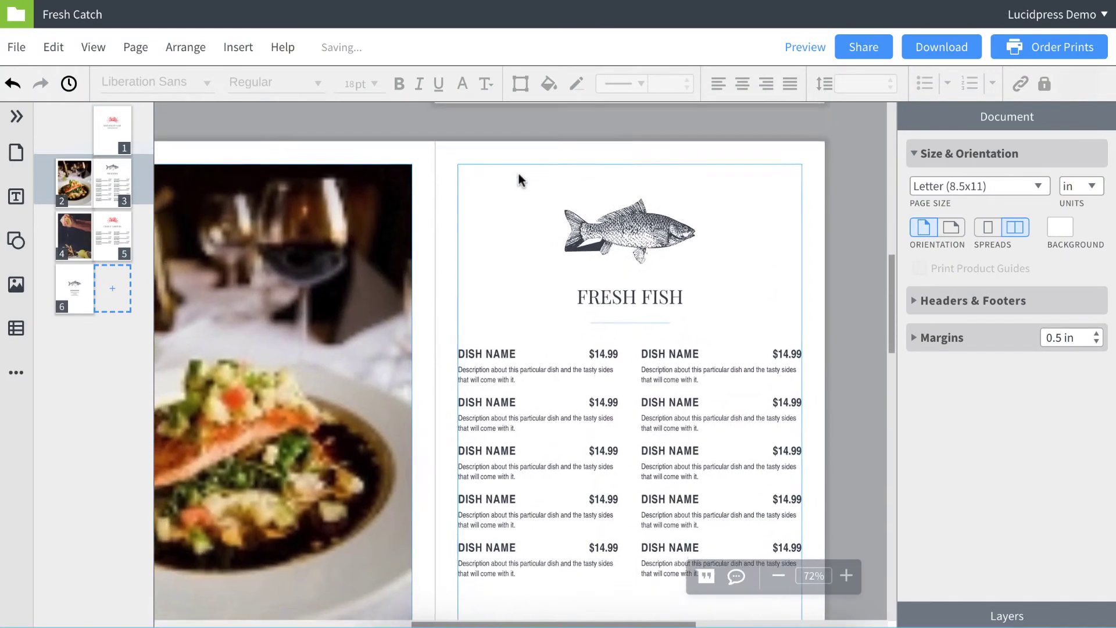
scroll(517, 174, down, 1)
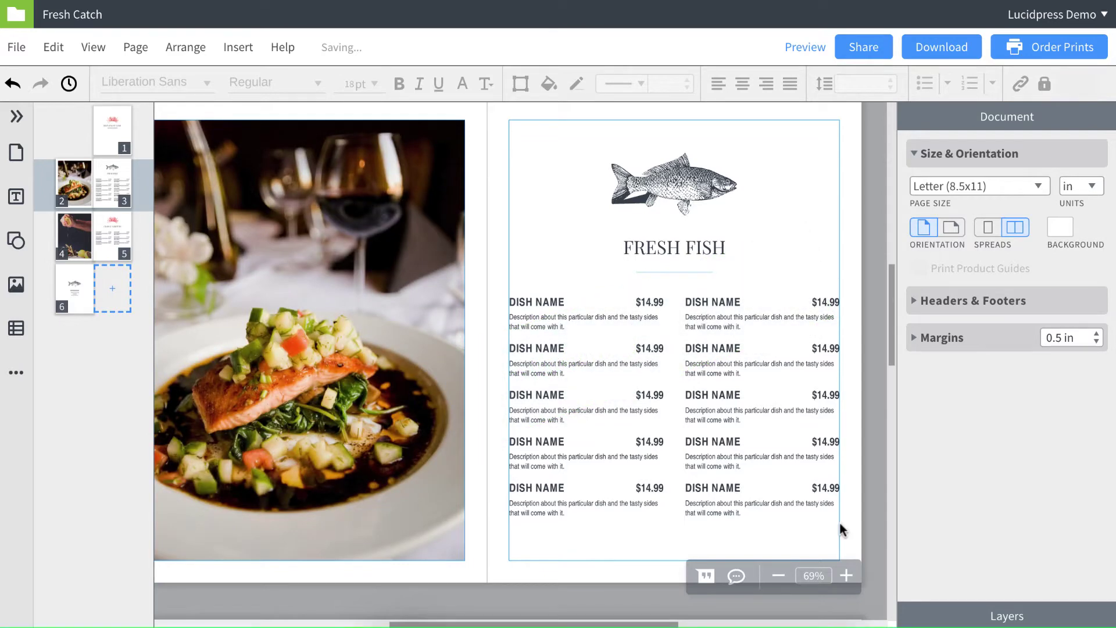
drag(839, 522, 693, 302)
key(Delete)
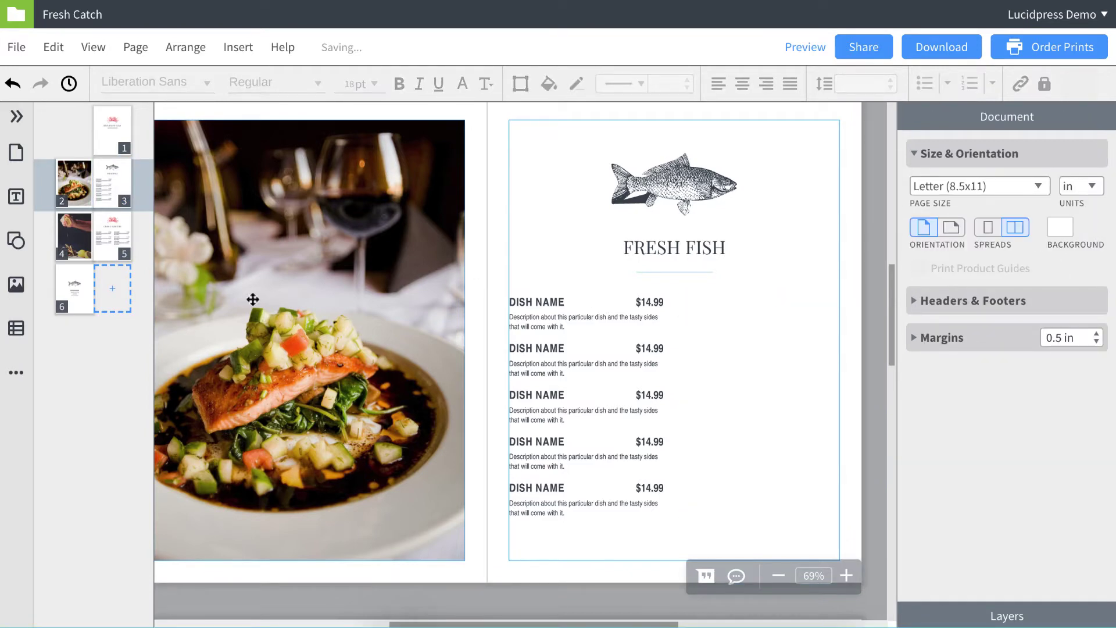
- Insert a 10-row, 2-column table, place it right of the prices and enlarge it
click(21, 330)
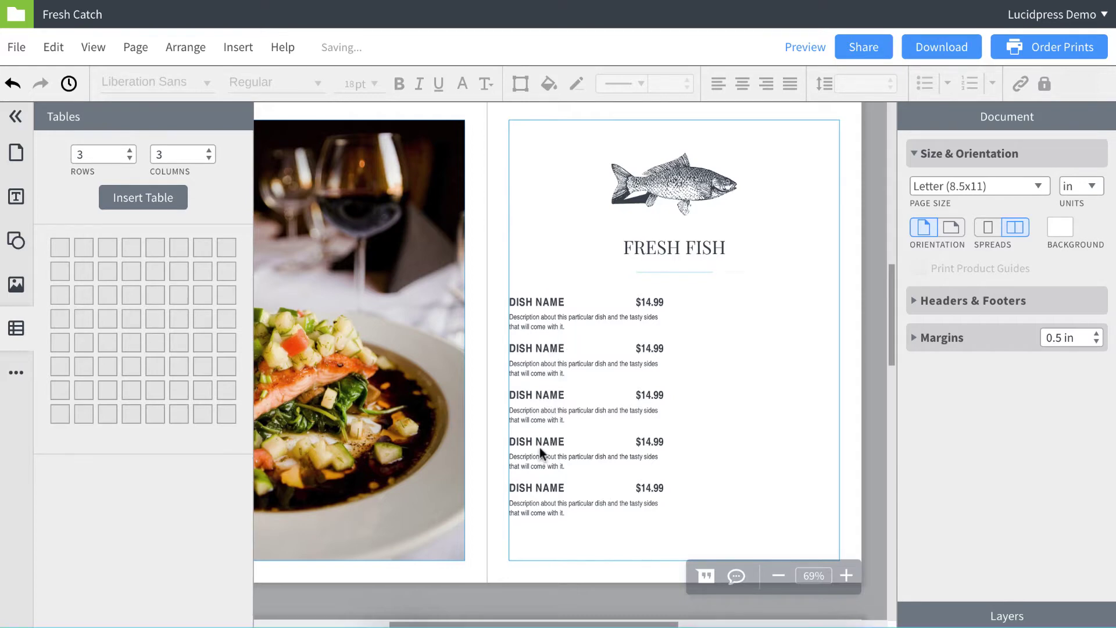
double_click(81, 154)
text(10)
key(Tab)
text(2)
click(126, 198)
drag(491, 271, 692, 309)
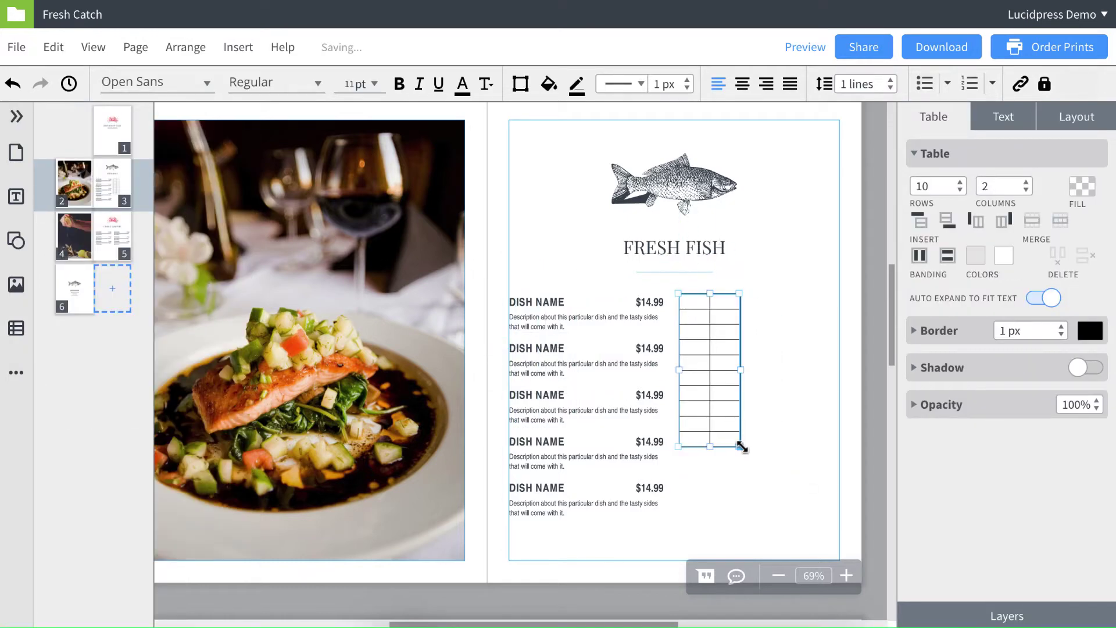
drag(742, 447, 822, 525)
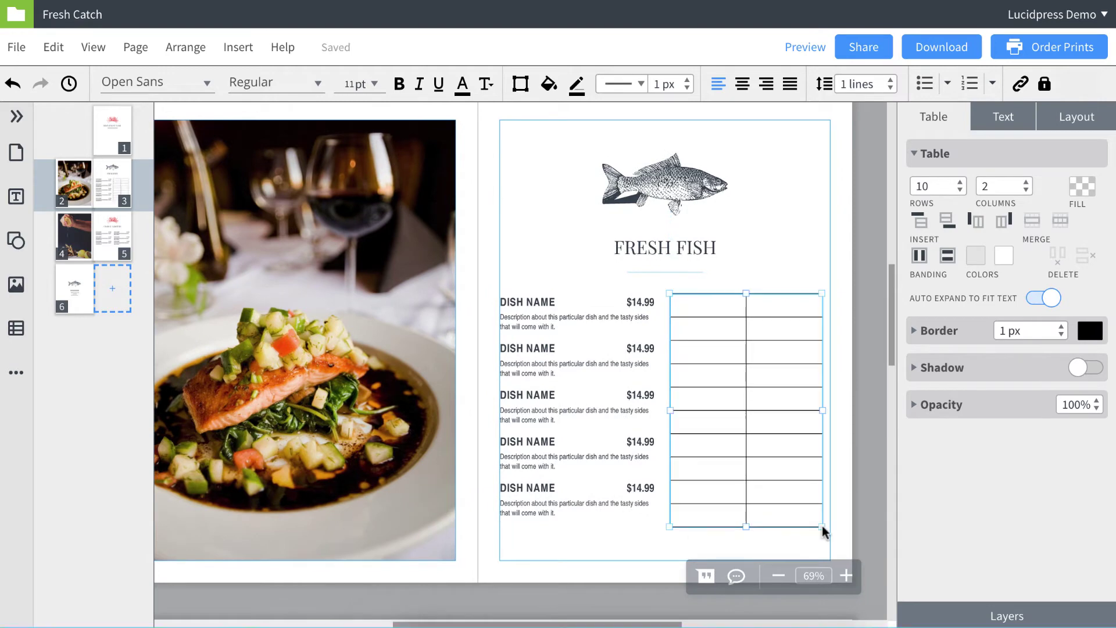
- Copy DISH NAME and paste it into alternate rows of the table's left column
click(539, 303)
click(539, 305)
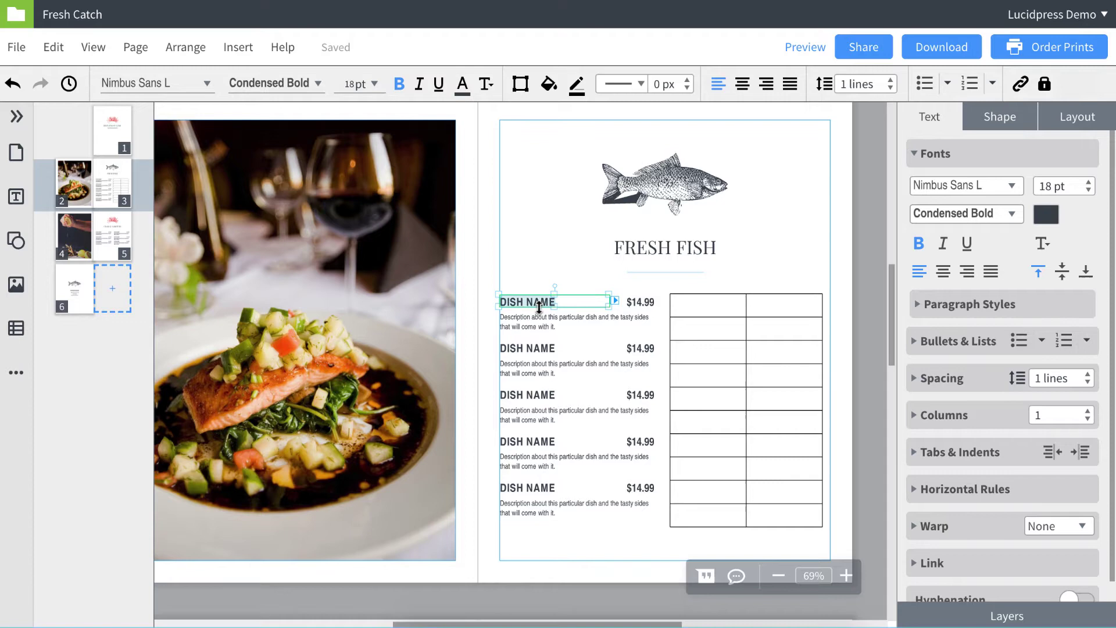
click(688, 312)
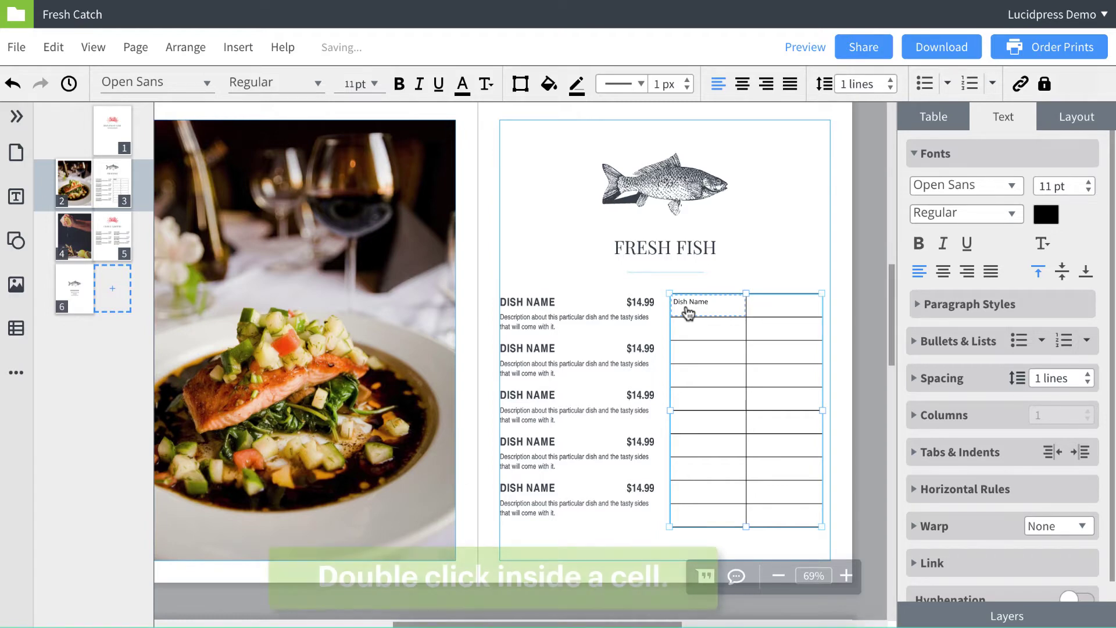
double_click(691, 353)
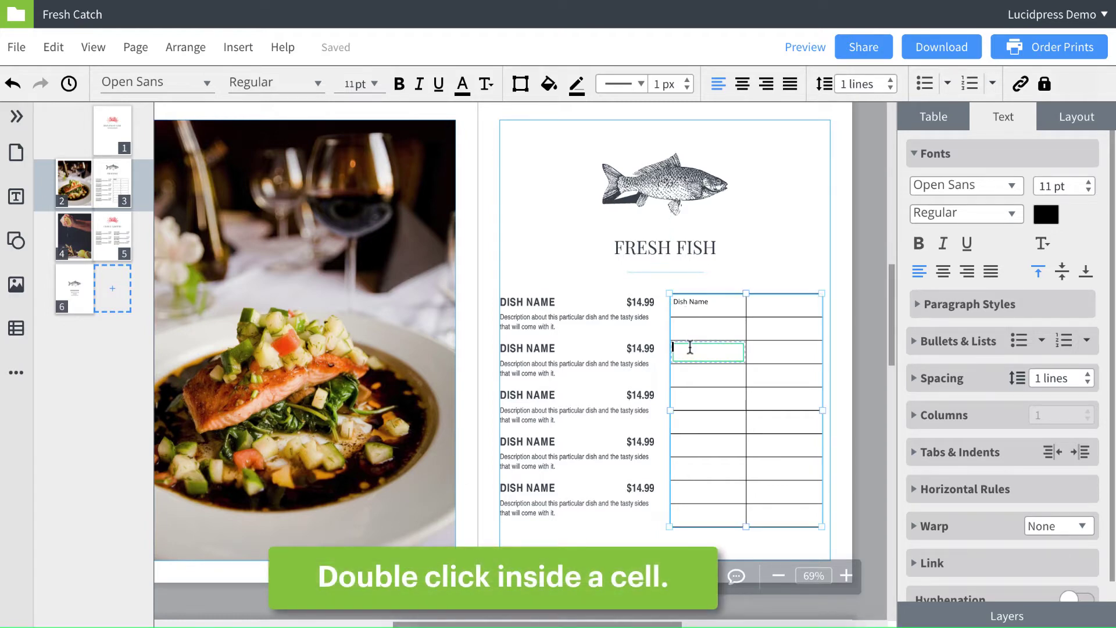
text(DISH NAME)
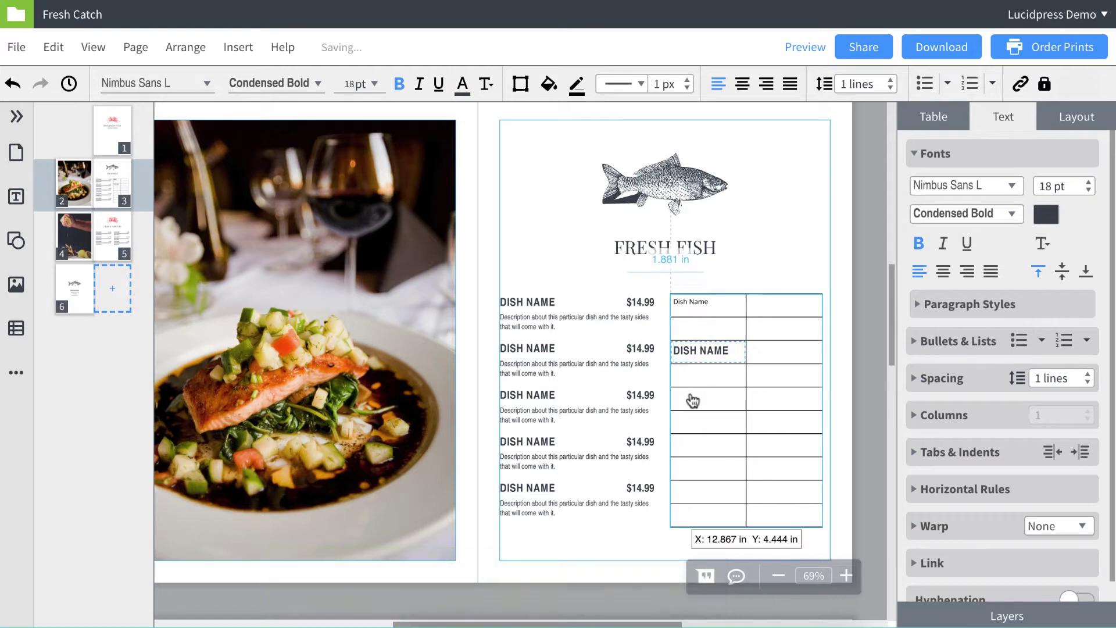
double_click(691, 397)
text(DISH NAME)
double_click(693, 446)
key(ctrl+v)
double_click(691, 492)
key(ctrl+v)
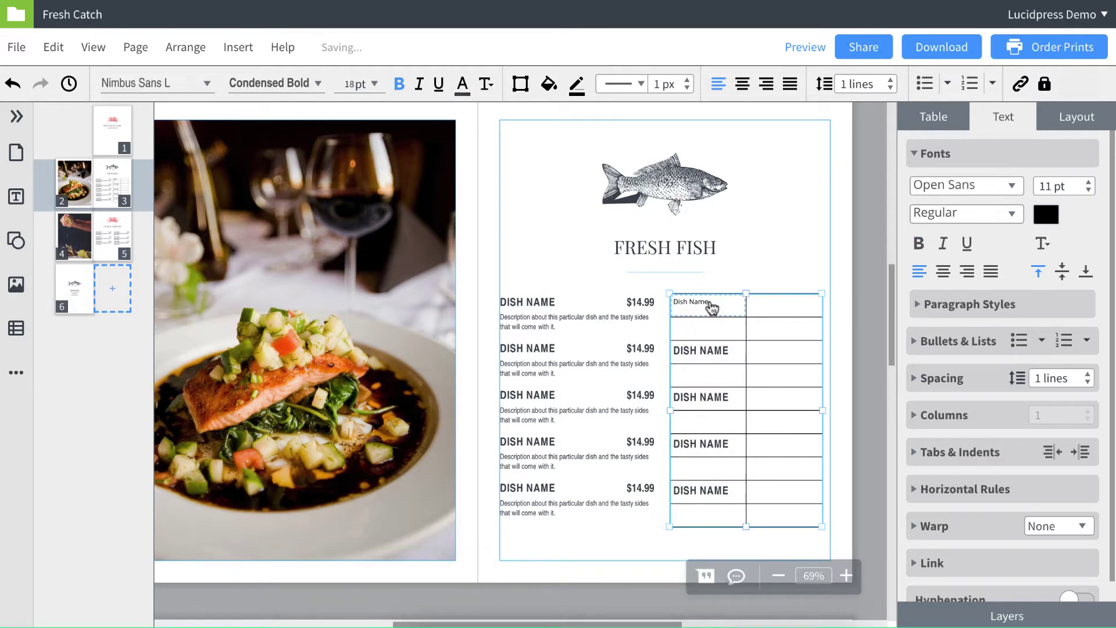
double_click(692, 302)
- Fill the price cells with $14.99 and drag the divider to widen the dish name column
text(DISH NAME)
double_click(784, 306)
key(ctrl+v)
double_click(787, 352)
key(ctrl+v)
double_click(792, 398)
text($14.99)
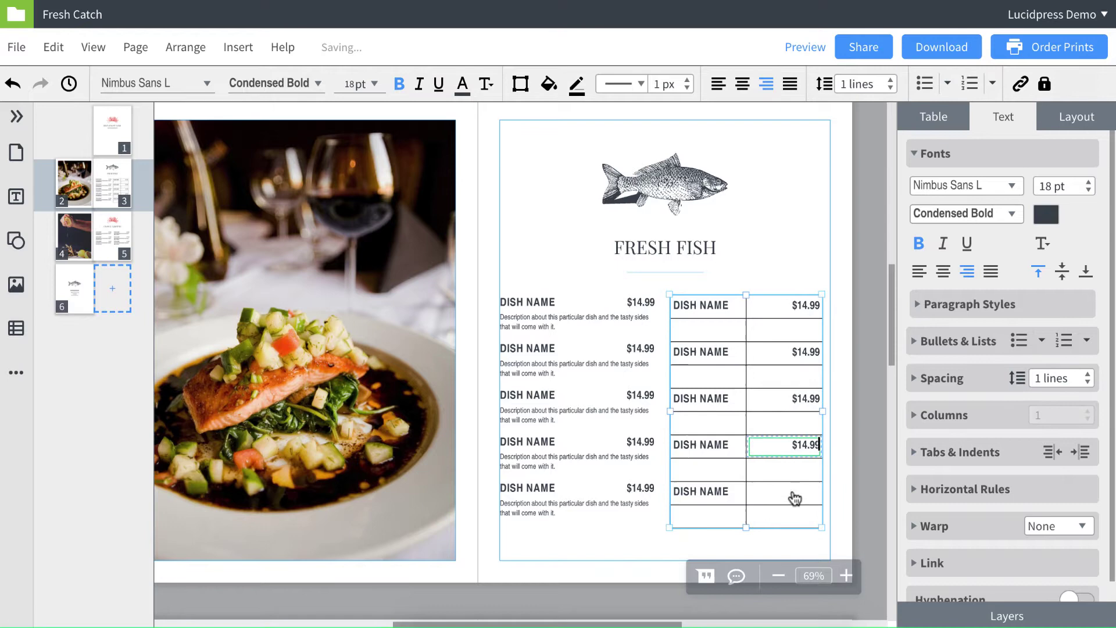
double_click(794, 492)
text($14.99)
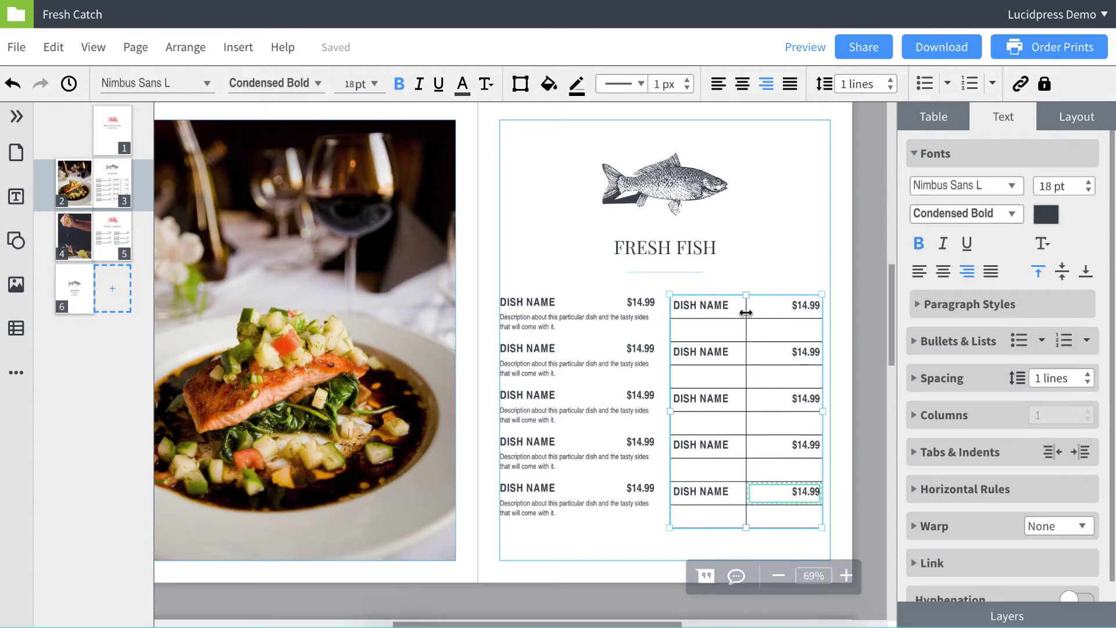
click(746, 312)
drag(746, 313, 789, 311)
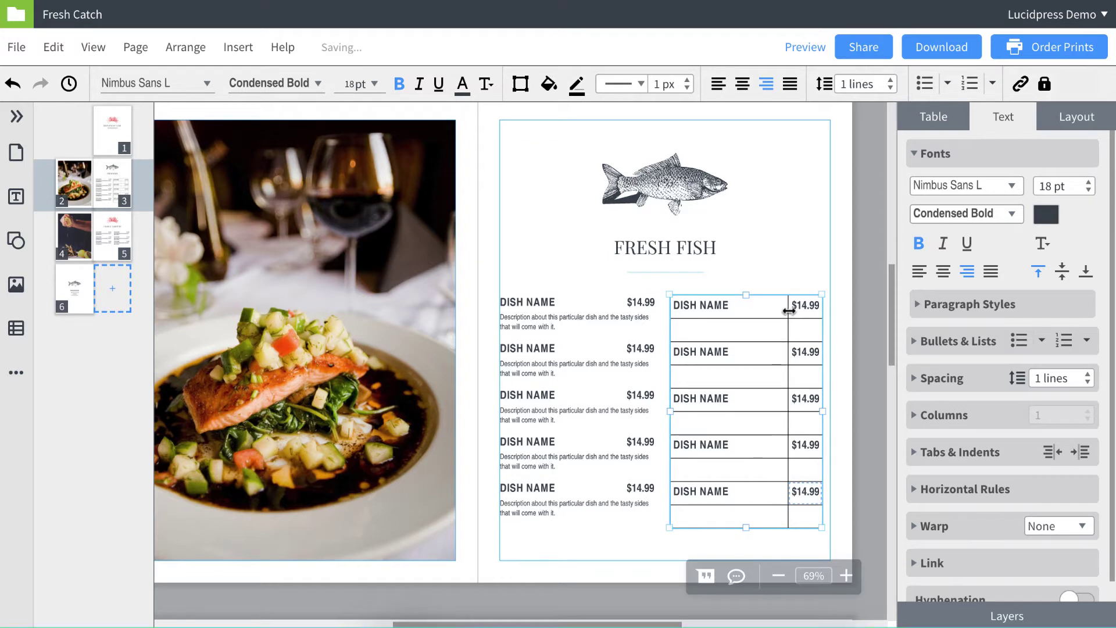
- Paste the dish description text into each empty row beneath the five dish names
click(570, 317)
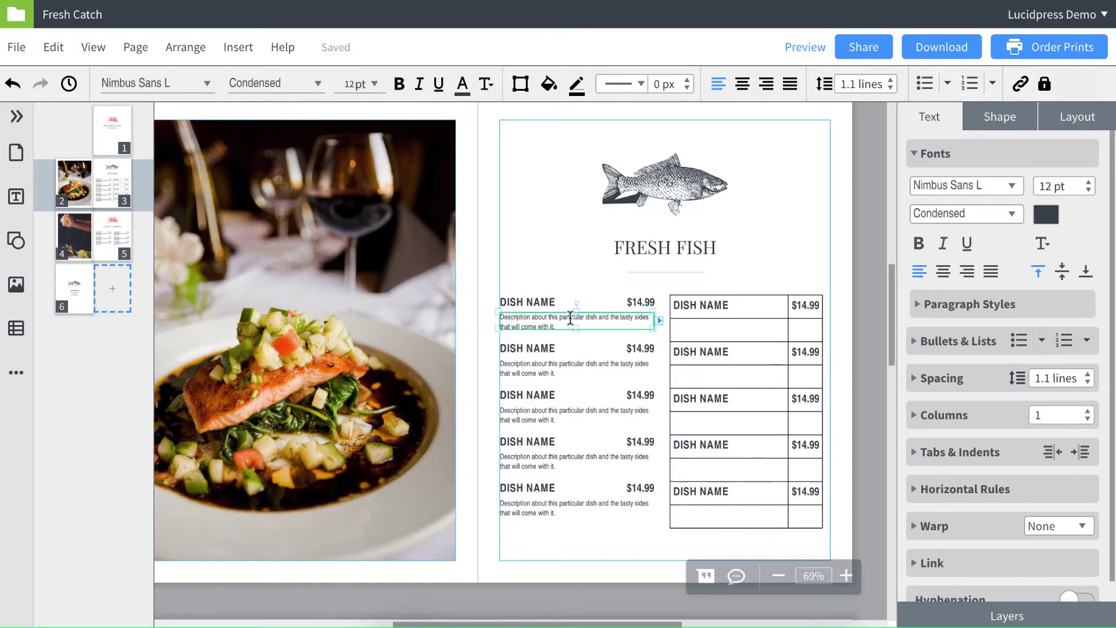
drag(650, 324, 708, 516)
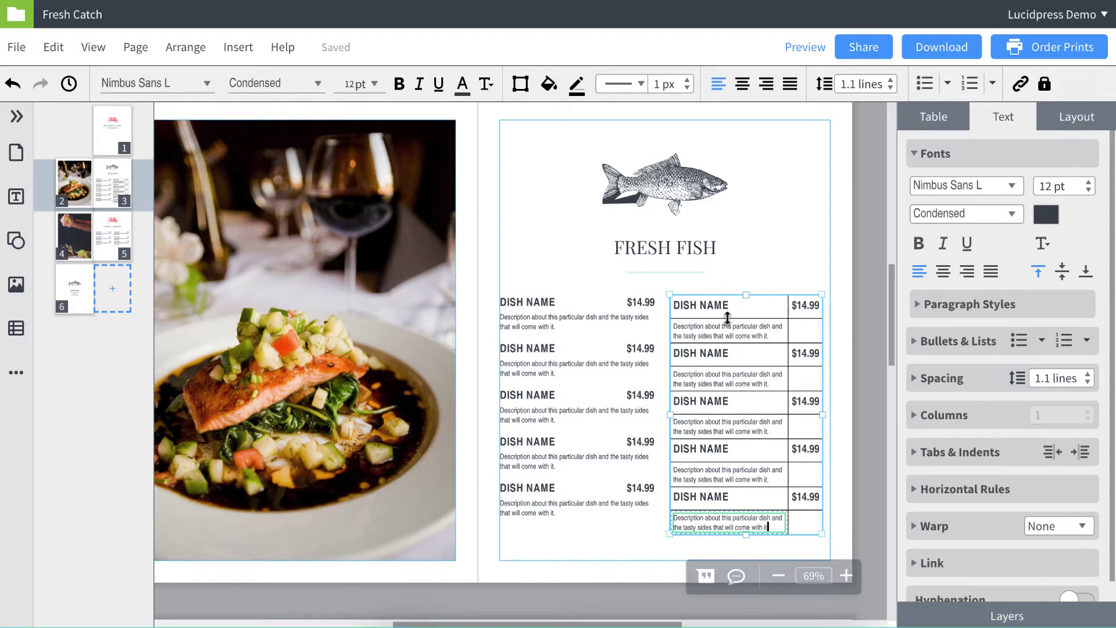
click(727, 314)
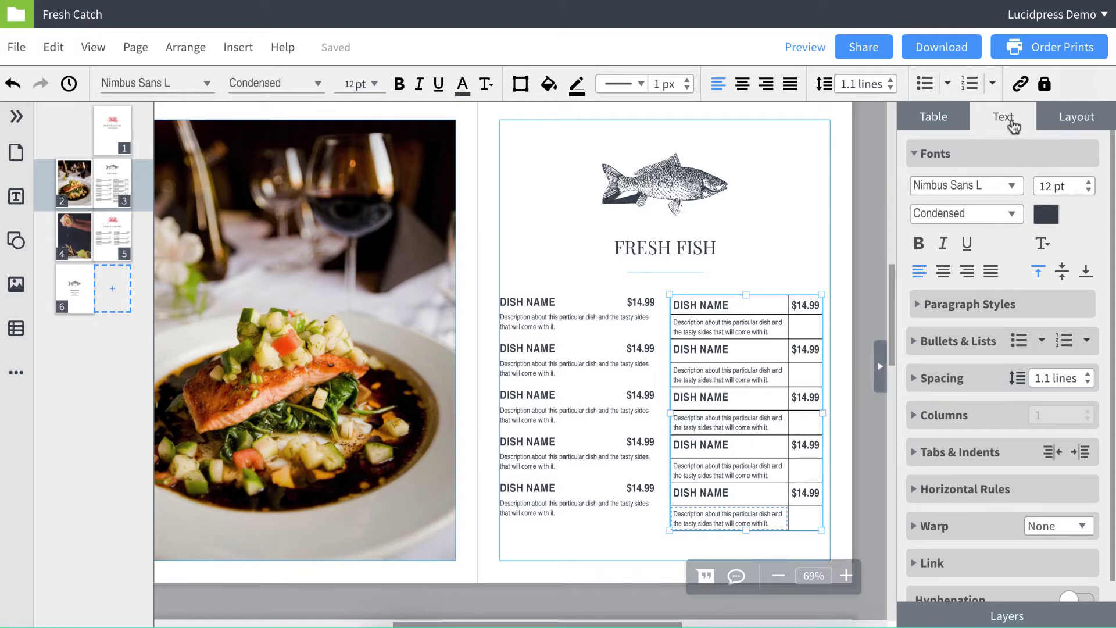
- Lower the table's cell padding from 0.069 in to 0 in and nudge the first row's height
click(942, 378)
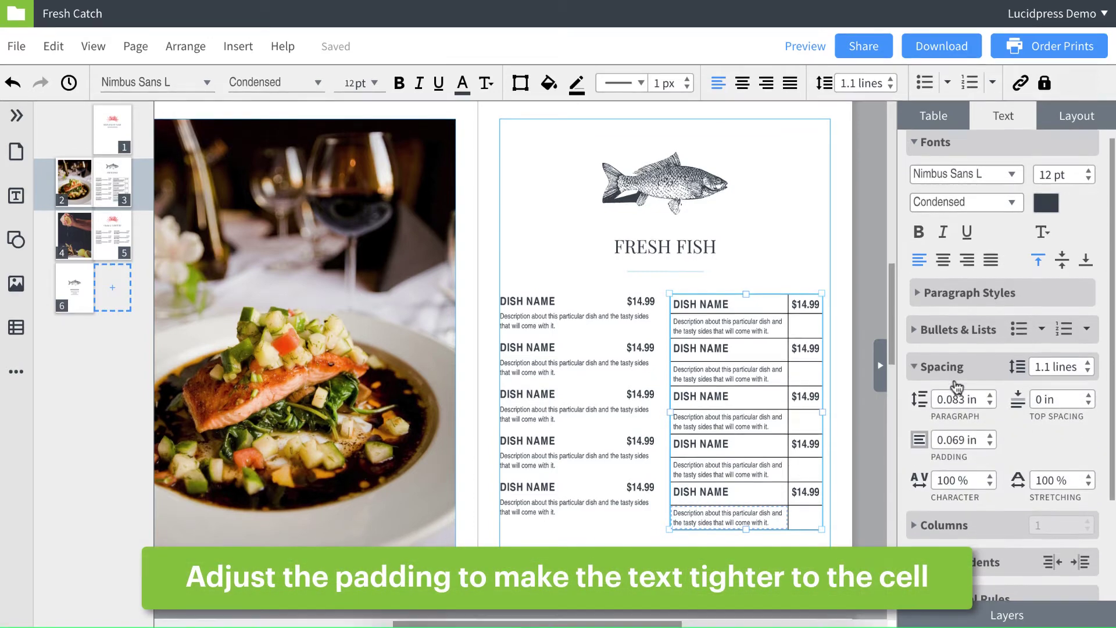
scroll(982, 401, down, 1)
click(990, 412)
click(989, 412)
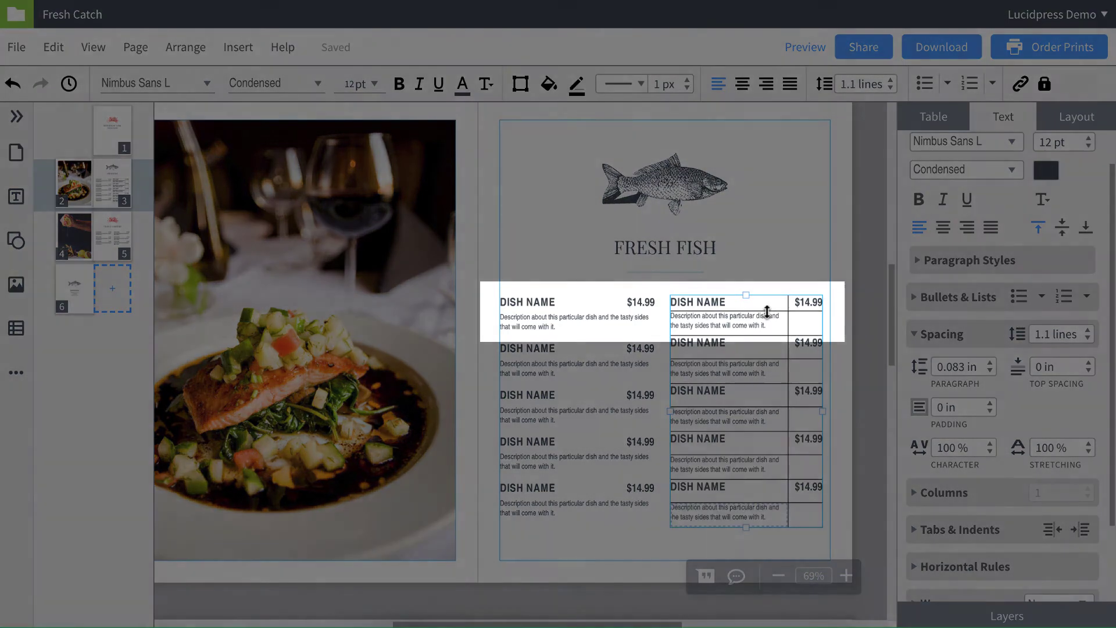
drag(767, 311, 767, 314)
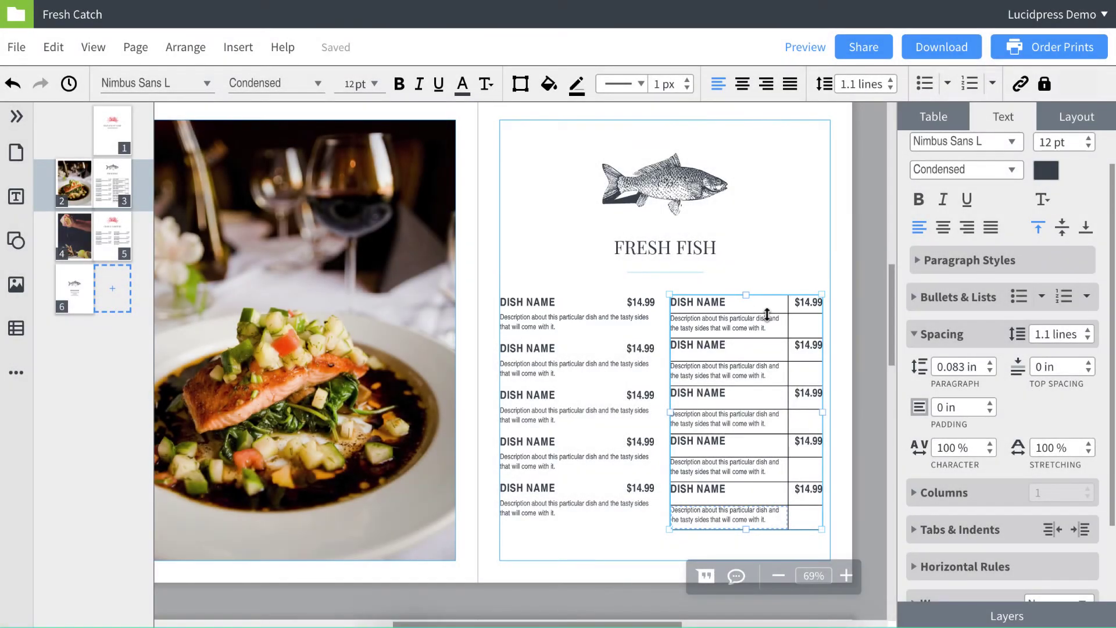
- Merge both cells of each of the five description rows across the table's two columns
click(801, 328)
ctrl+click(803, 330)
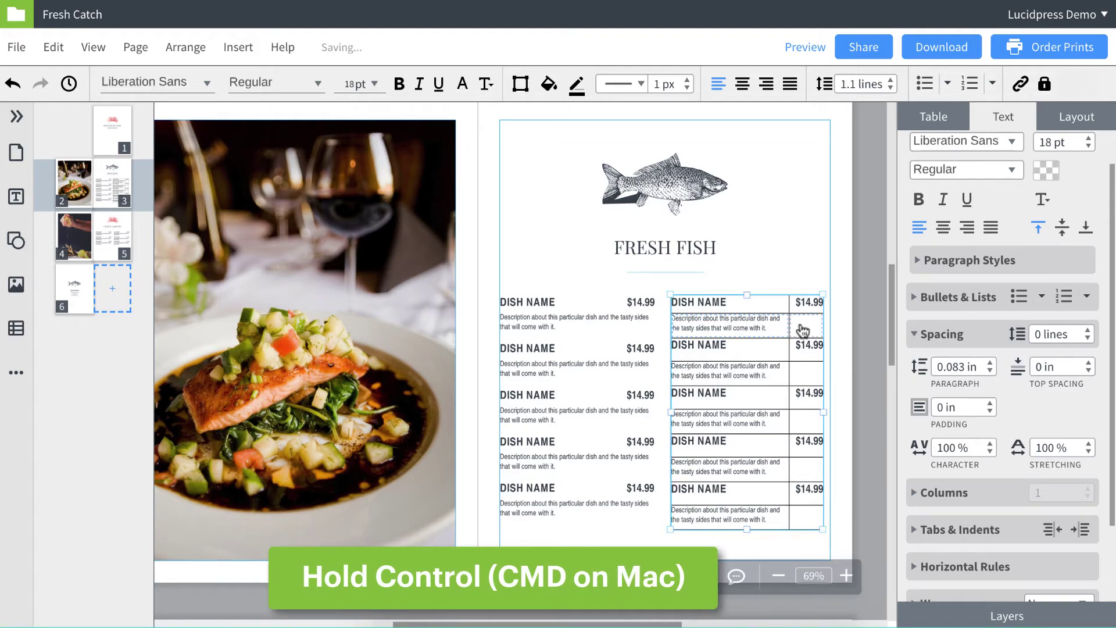
click(942, 120)
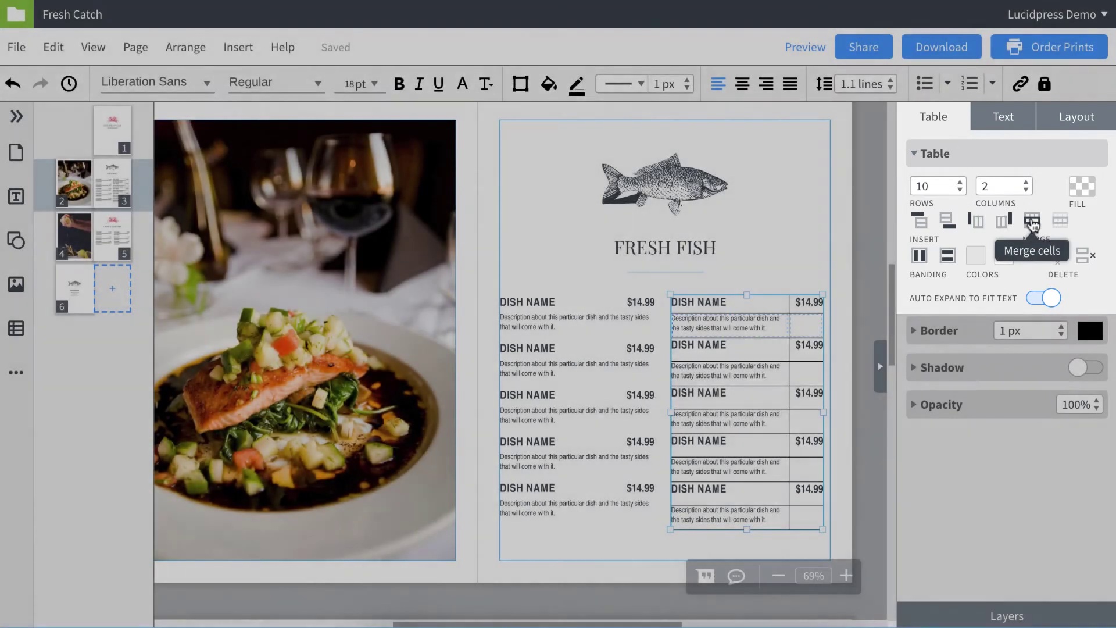
click(1032, 222)
click(810, 373)
click(1032, 222)
click(797, 518)
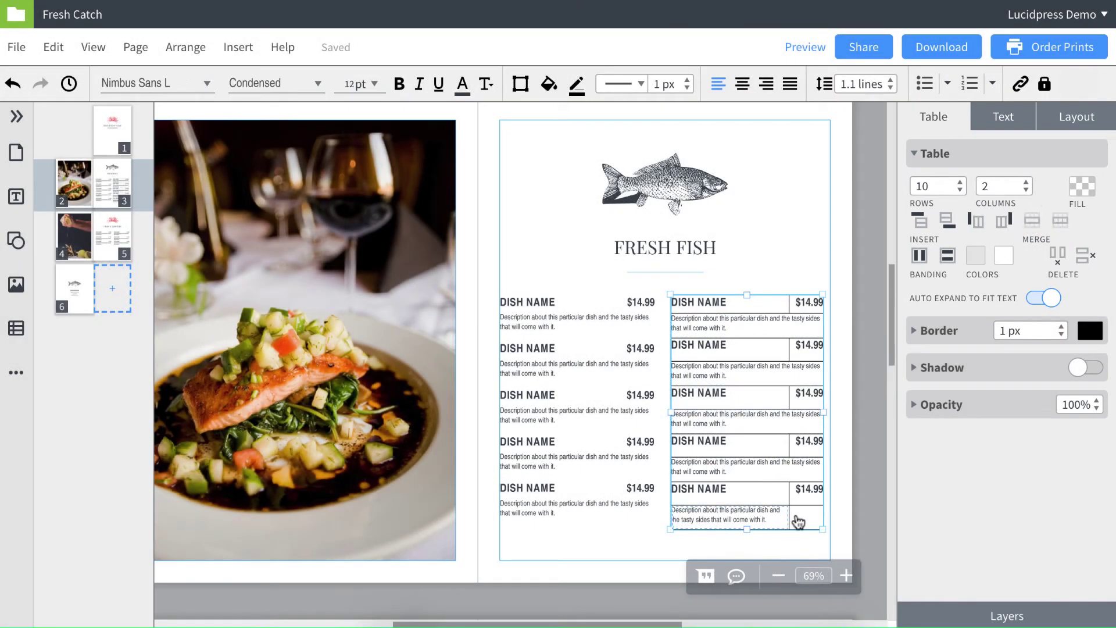
click(1032, 222)
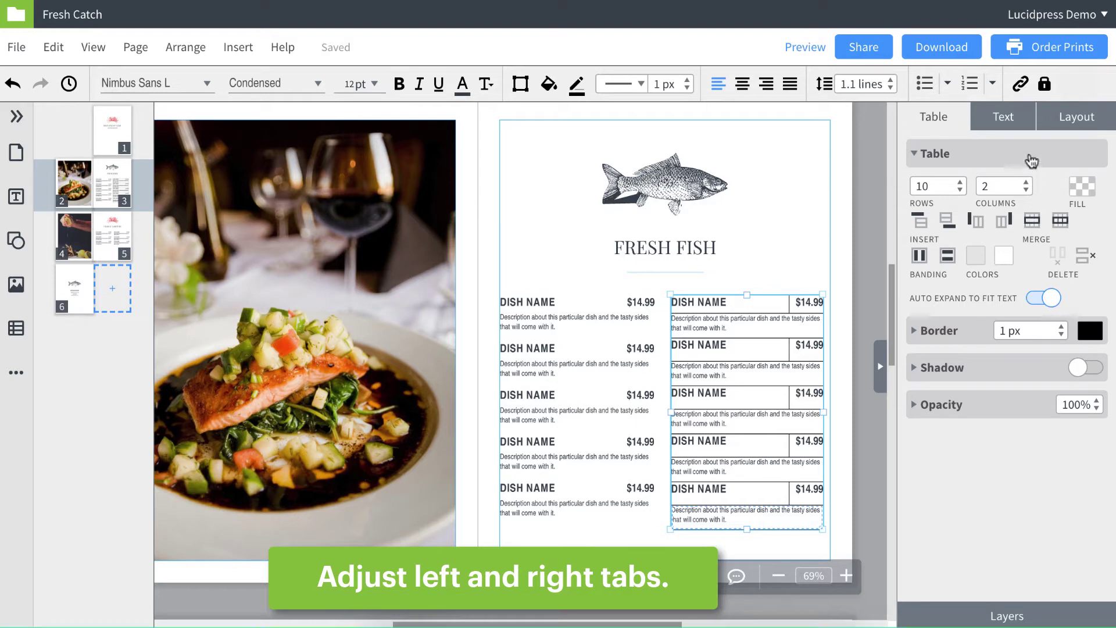
- Expand Tabs & Indents for the table text, keeping the left indent at 0 in
click(1009, 116)
scroll(1000, 372, down, 3)
scroll(994, 348, down, 1)
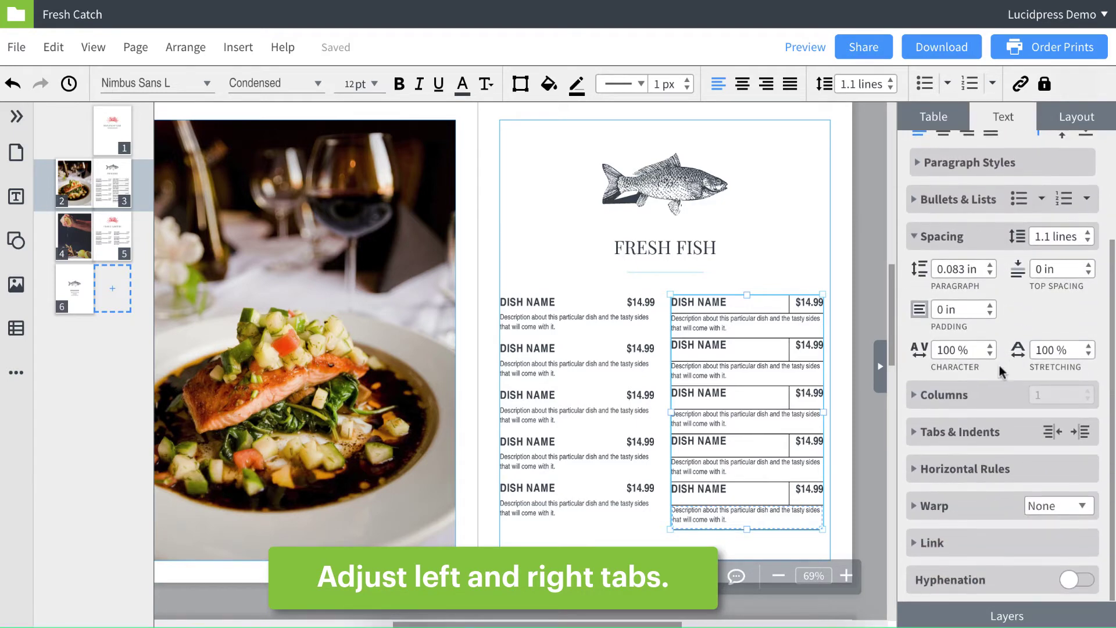
click(960, 431)
scroll(968, 427, down, 3)
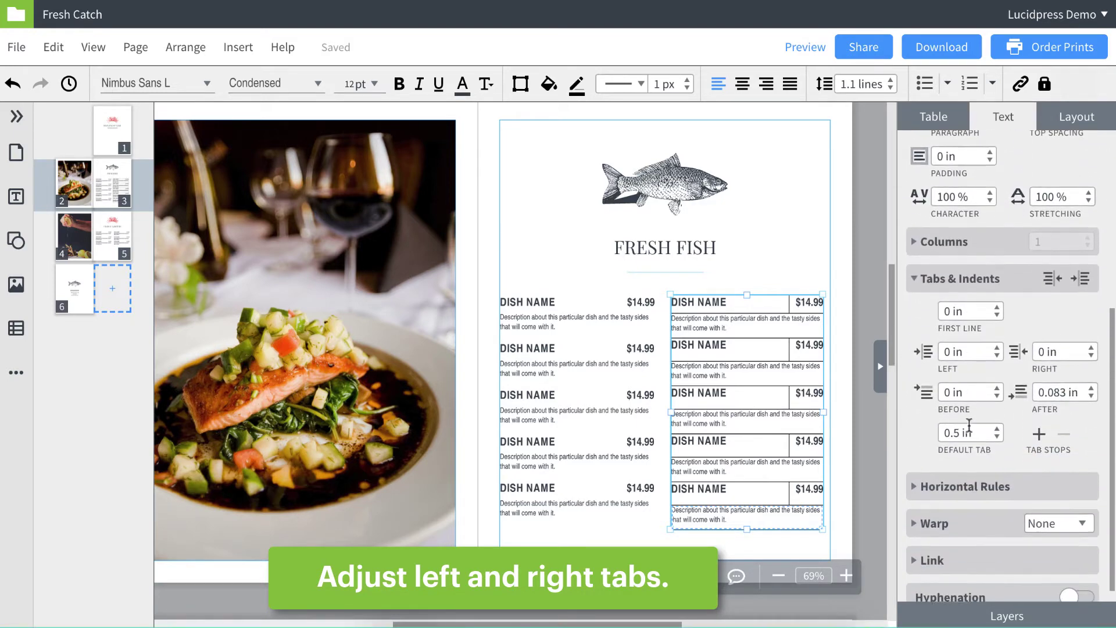
click(997, 347)
click(997, 354)
click(998, 356)
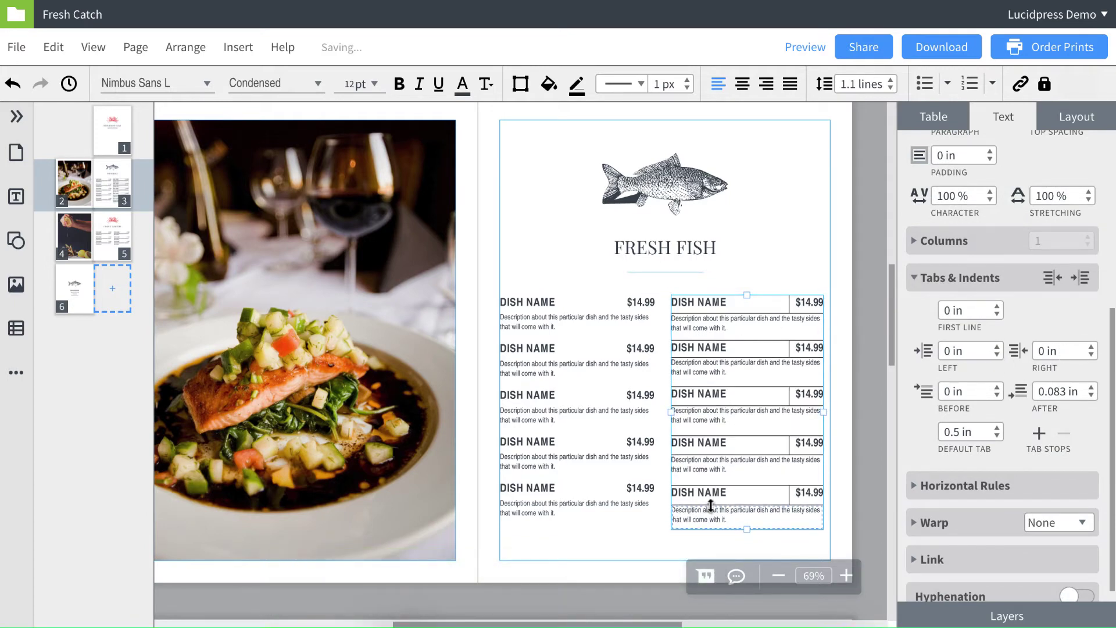
- Set the table borders to red at 3 px width
click(933, 117)
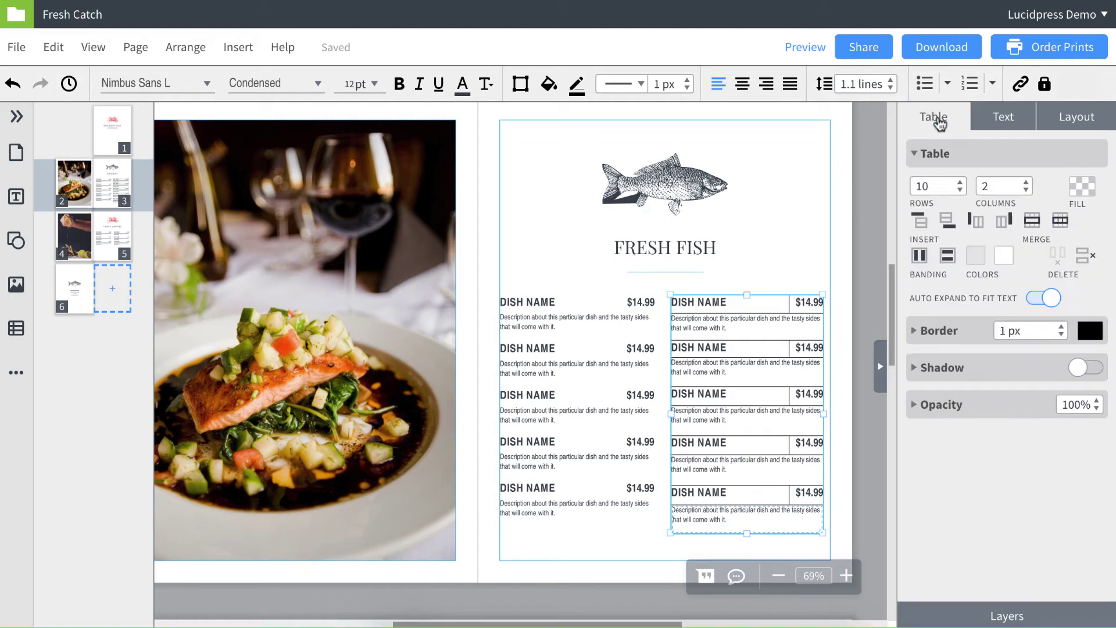
click(946, 330)
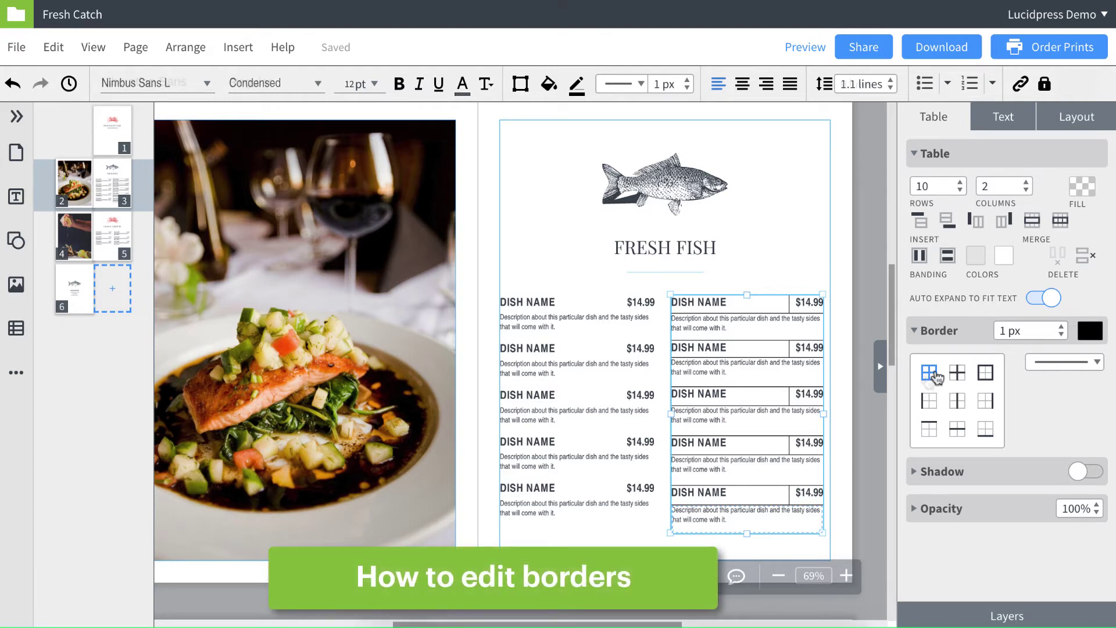
click(1086, 340)
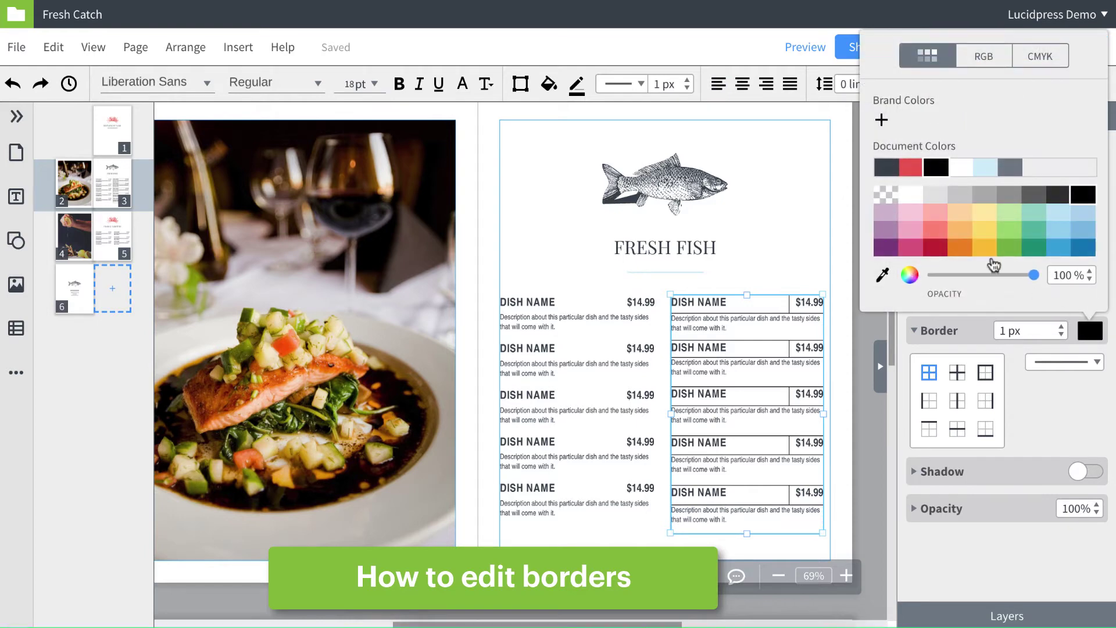
click(910, 167)
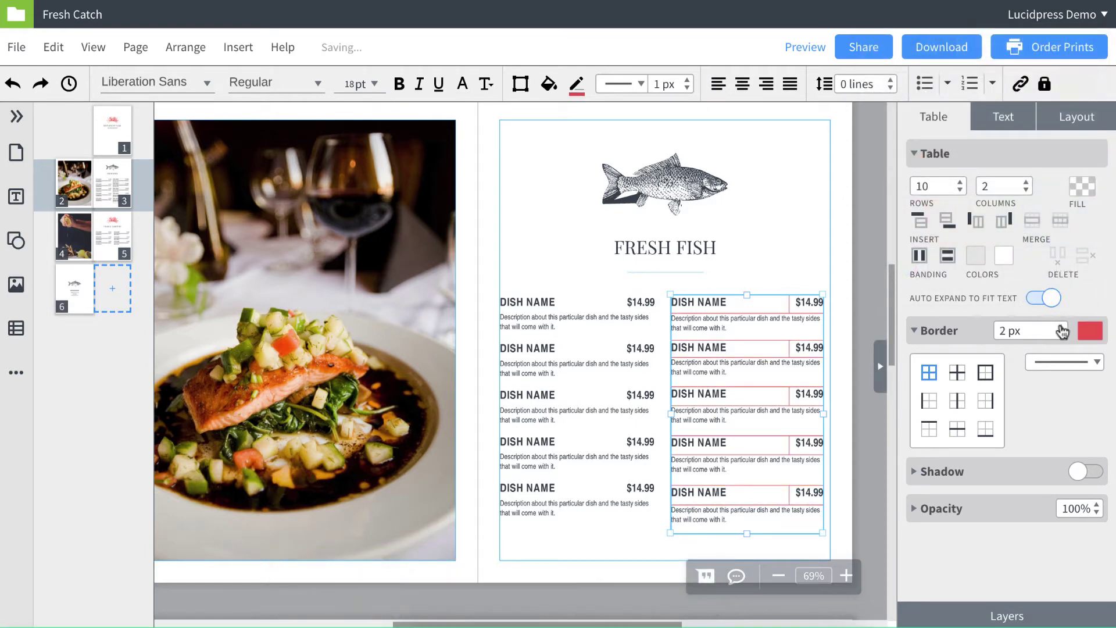
click(1061, 327)
click(1061, 327)
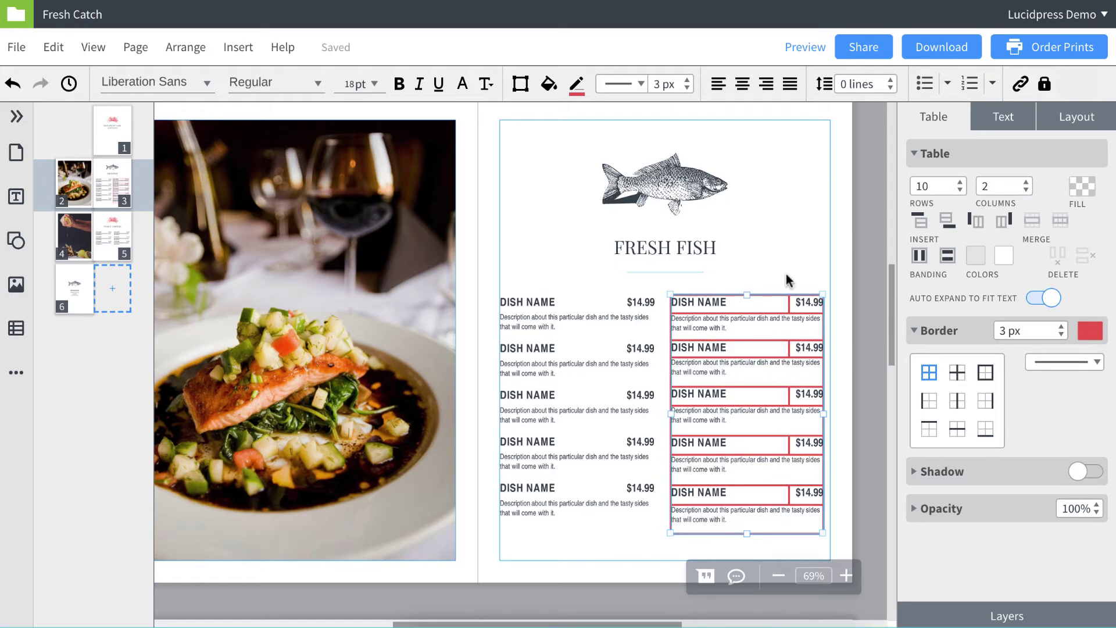
- Color the inner vertical divider dark blue and the lines between rows green
click(956, 407)
click(1086, 335)
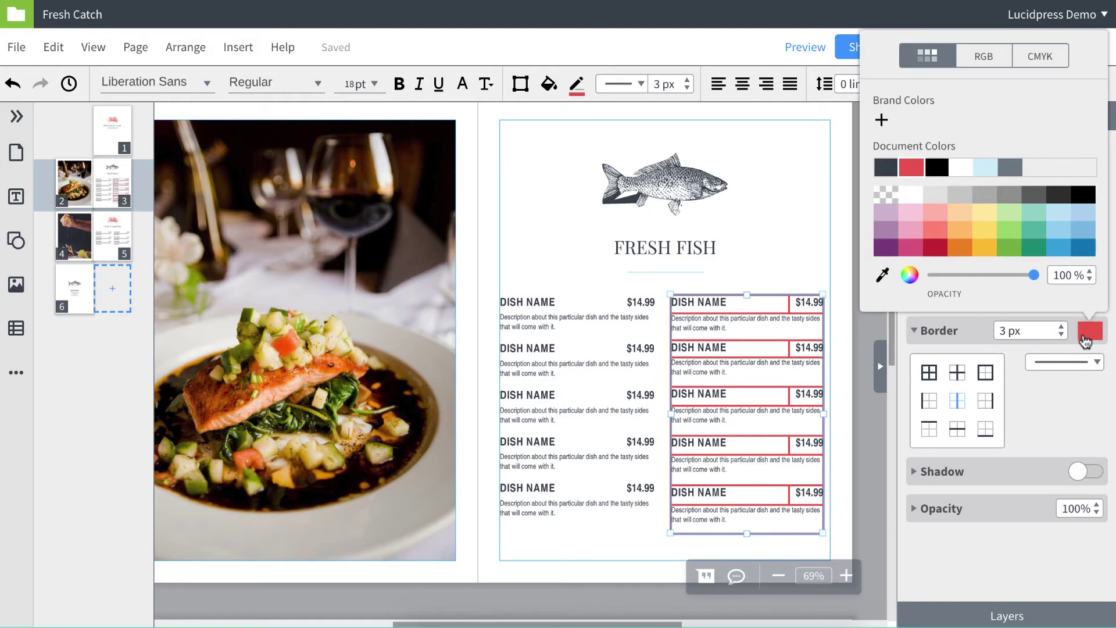
click(1083, 247)
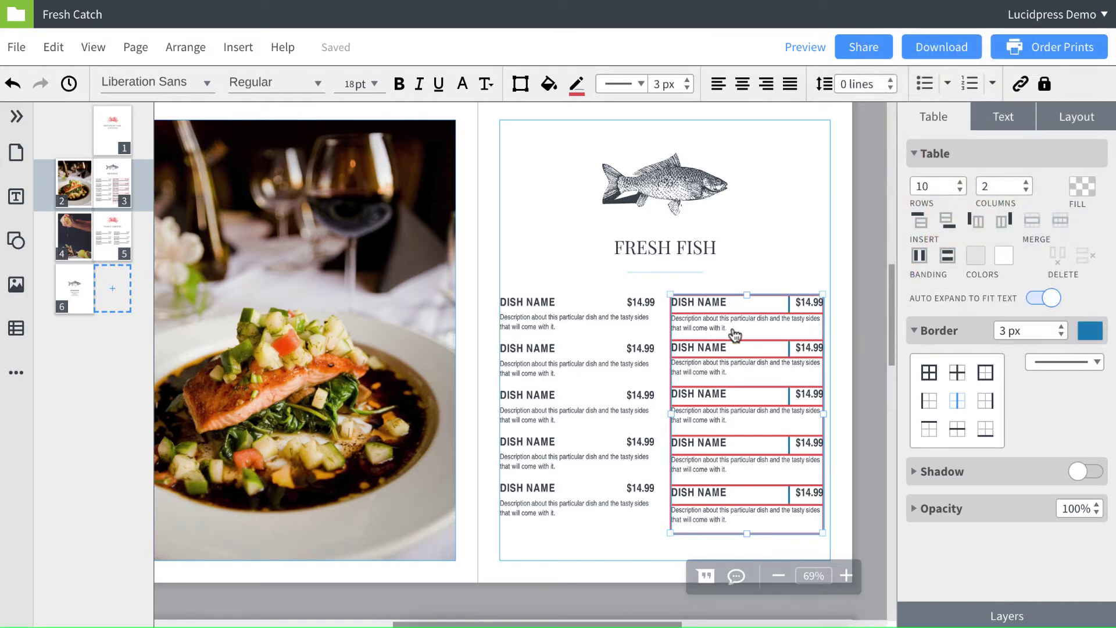
click(958, 432)
click(1090, 330)
click(1007, 247)
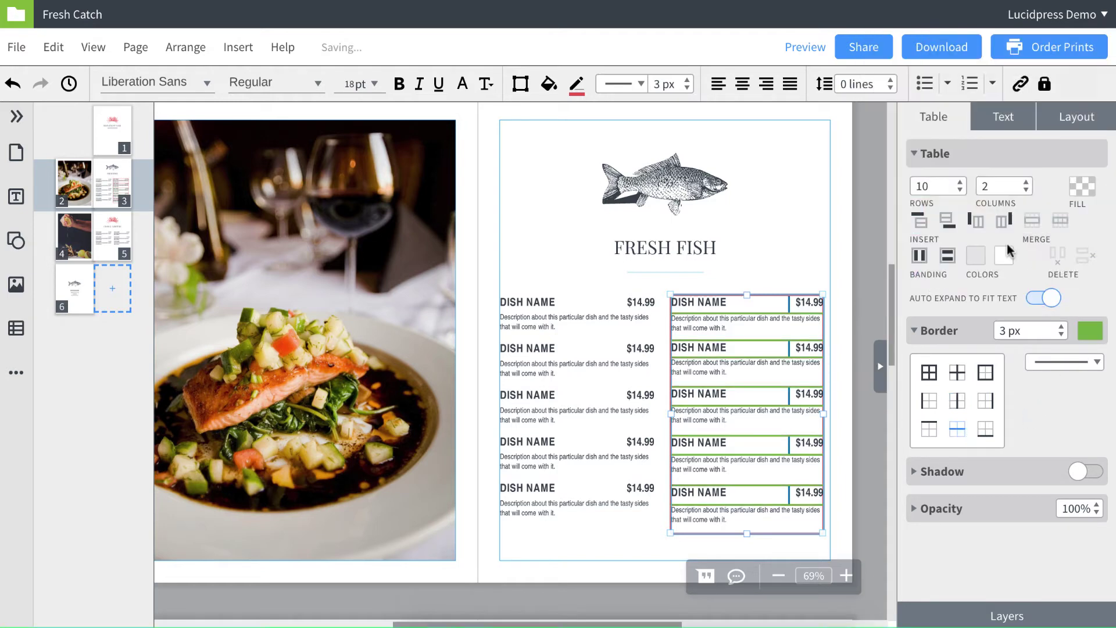
- Reduce the table's outer border and inner vertical divider widths to 0 px
click(867, 451)
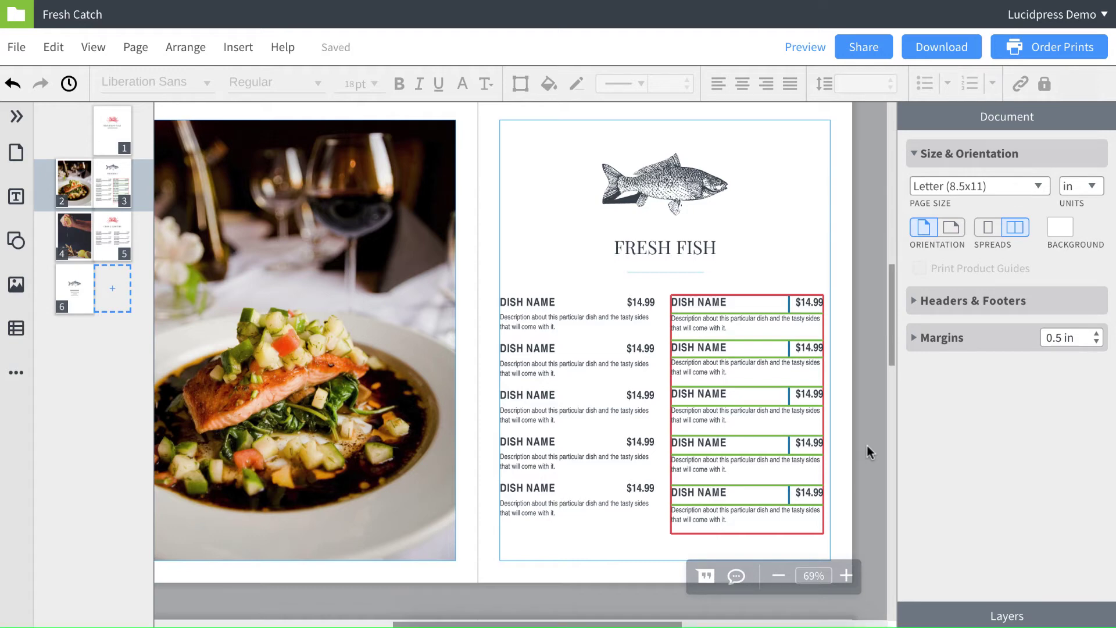
click(789, 401)
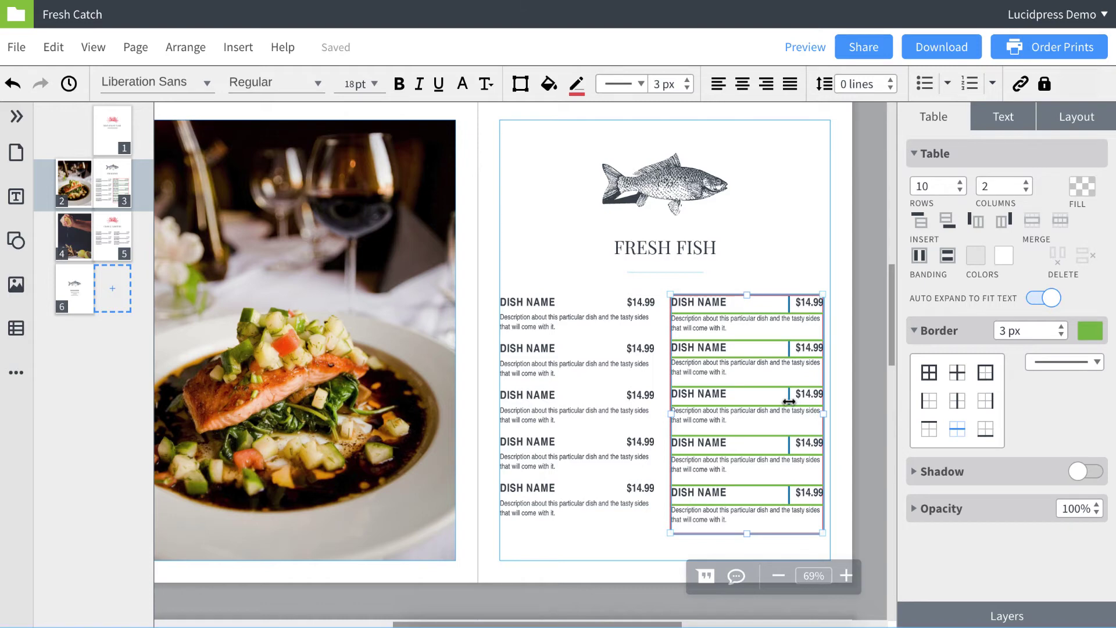
click(985, 372)
click(1062, 334)
click(1062, 334)
click(1062, 334)
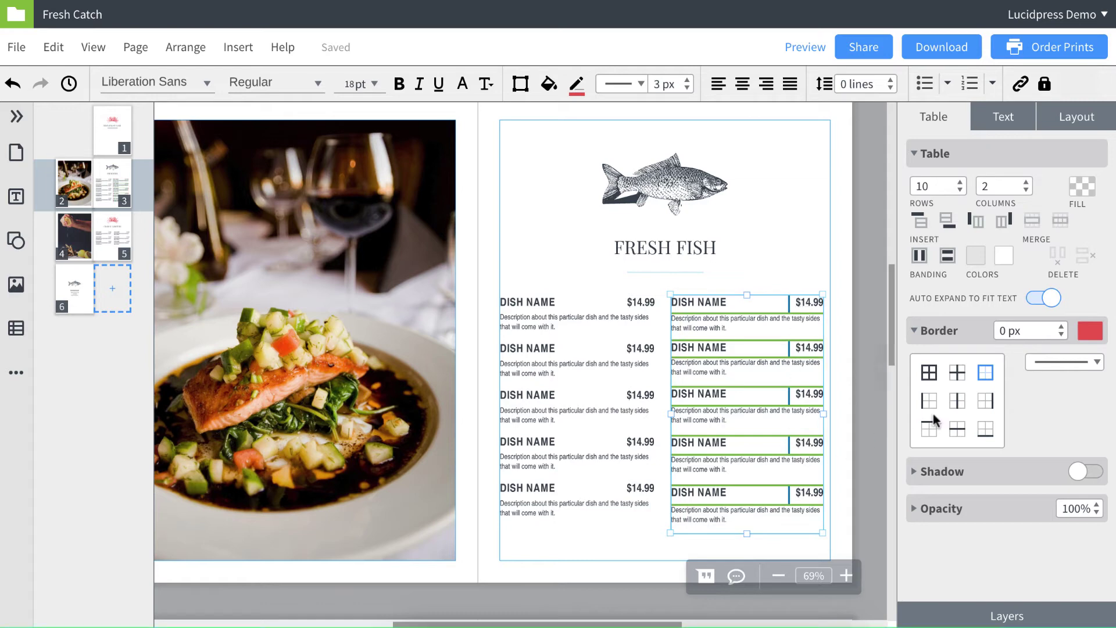
click(959, 403)
click(1062, 334)
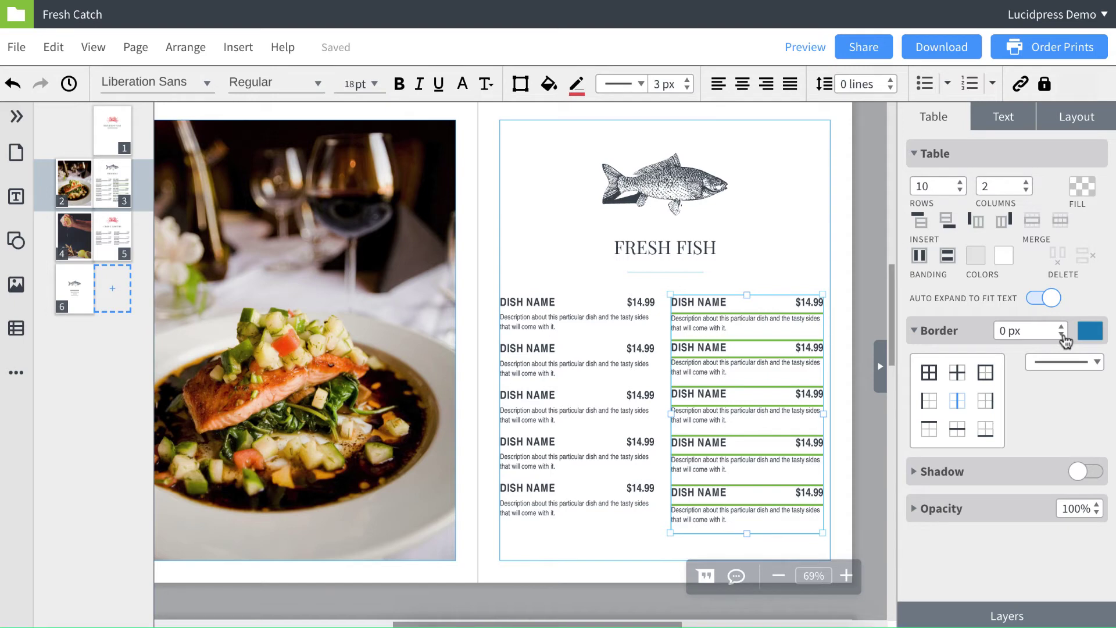
- Select the description cells and target their bottom borders for clearing
click(750, 323)
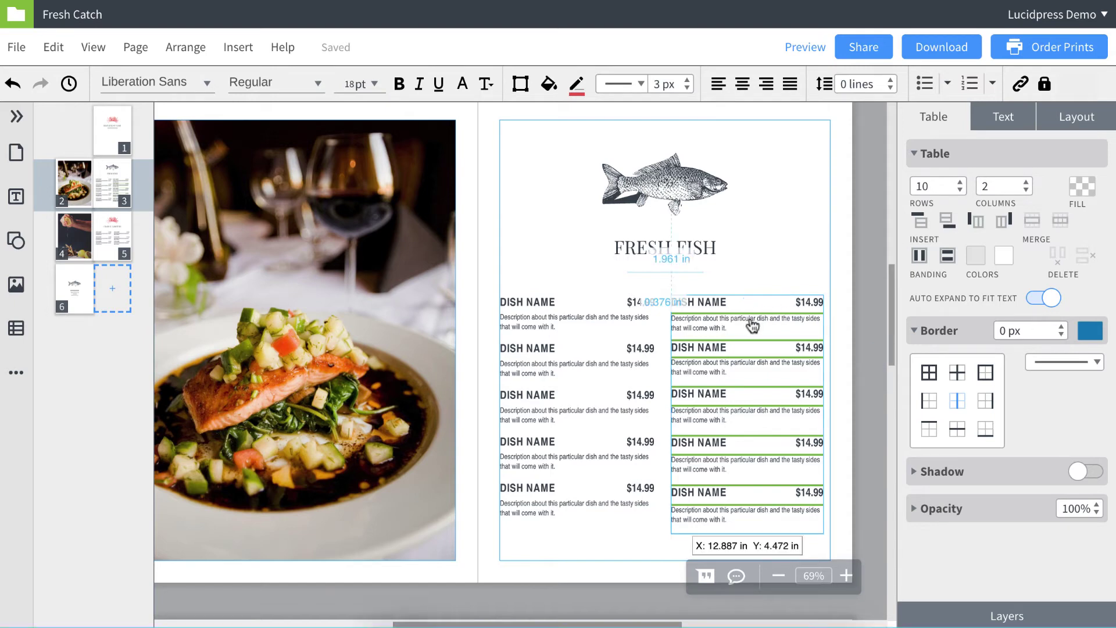
shift+click(718, 477)
shift+click(715, 519)
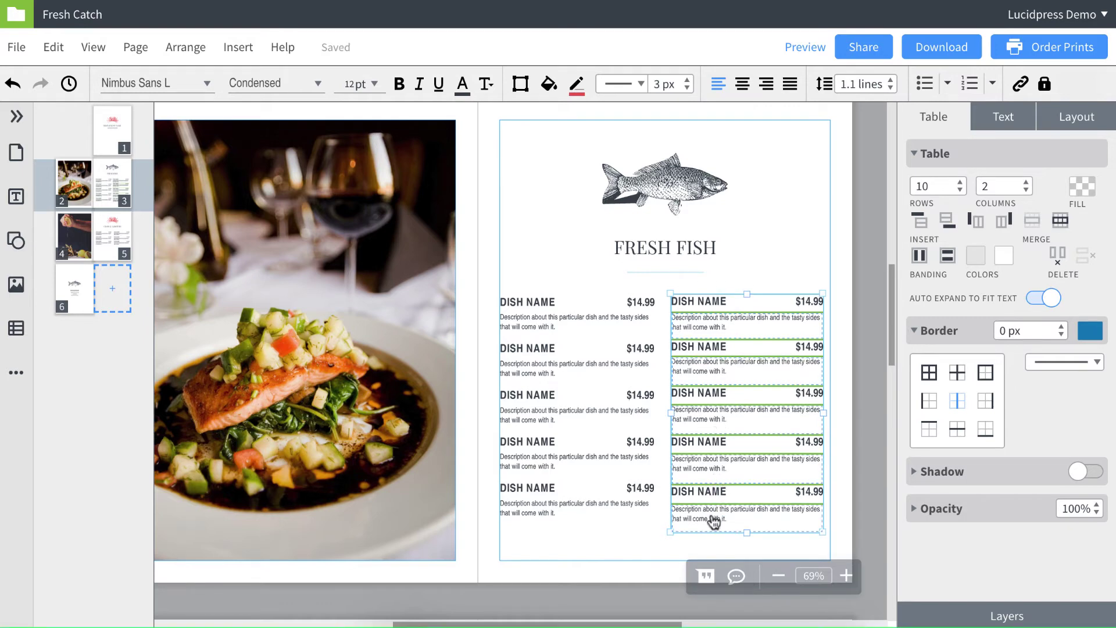
click(982, 432)
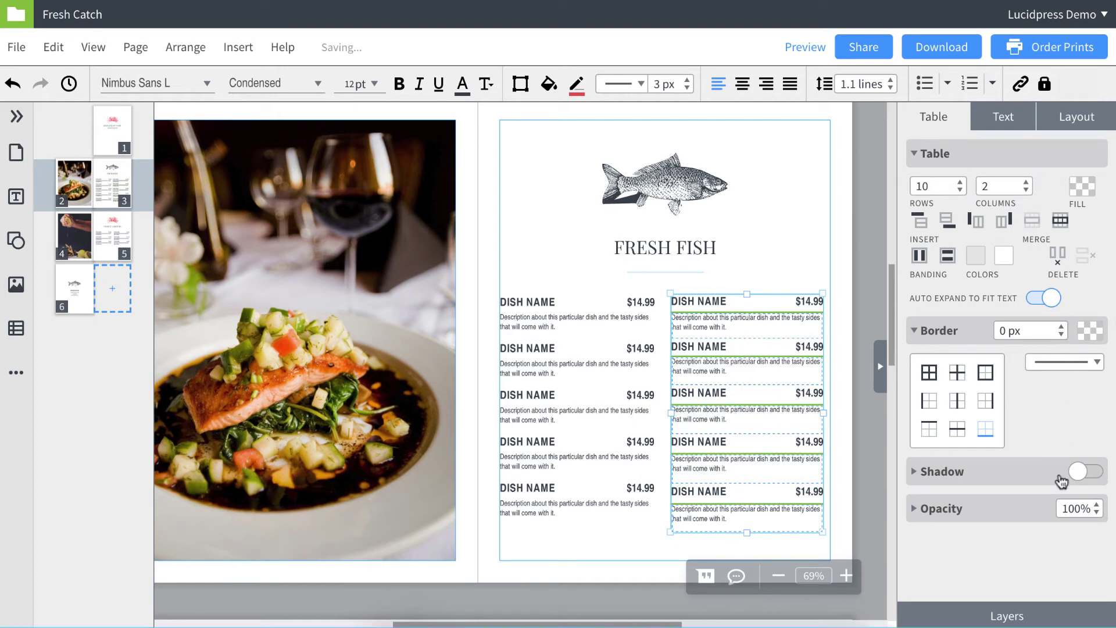
- Recolour the lines under the dish names from green to a pale shade, then deselect the table
click(928, 430)
click(1091, 337)
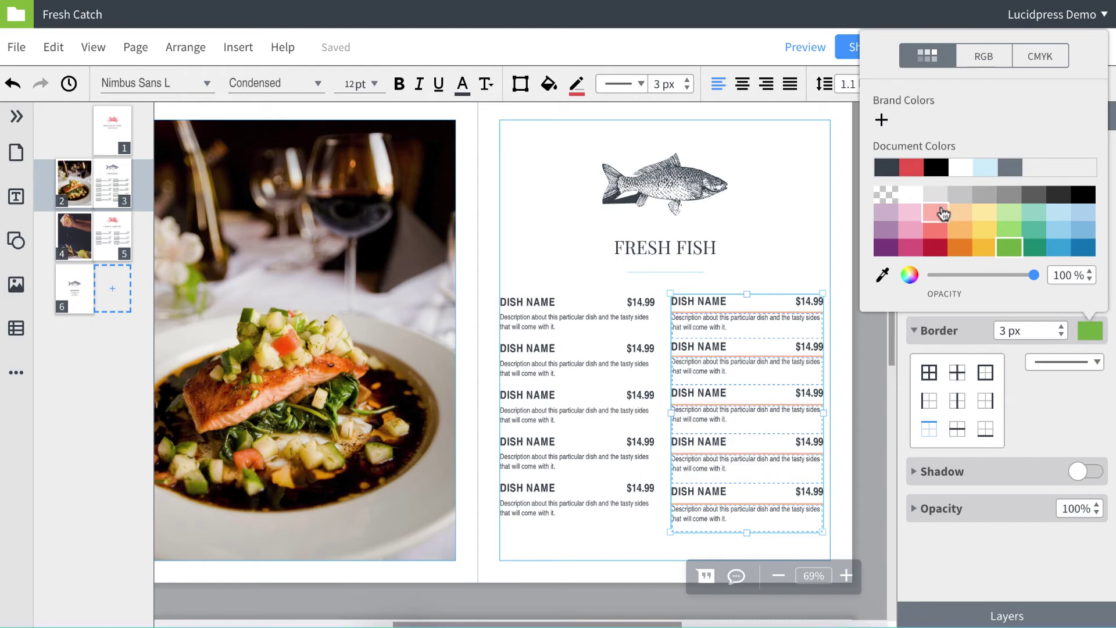
click(940, 199)
click(861, 294)
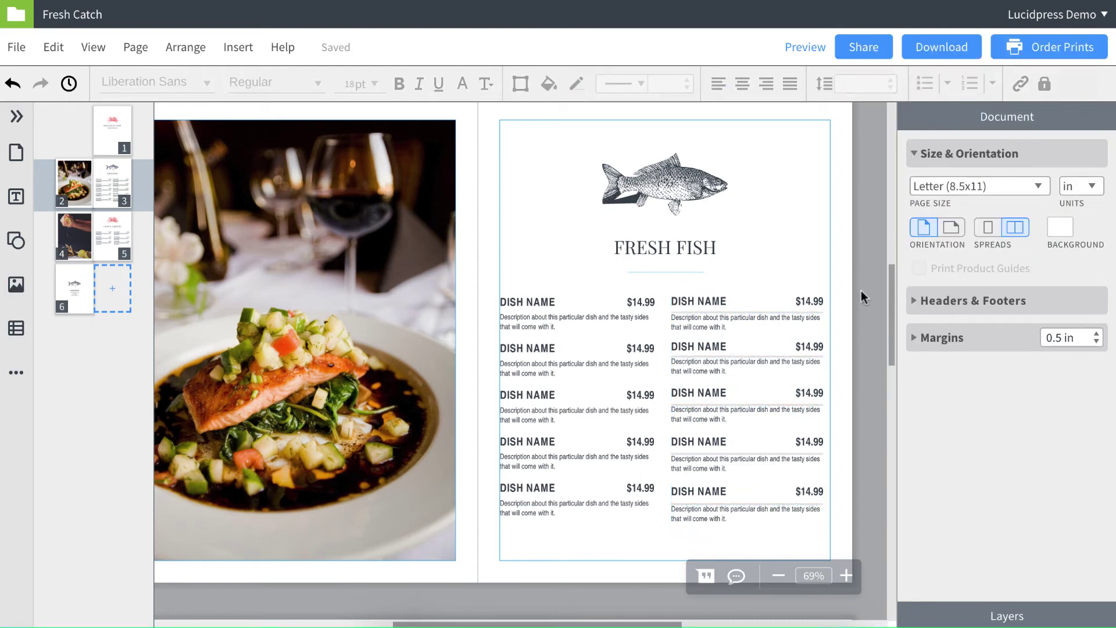
- Turn on row banding for the dish table, shading the dish-name rows light blue
click(789, 333)
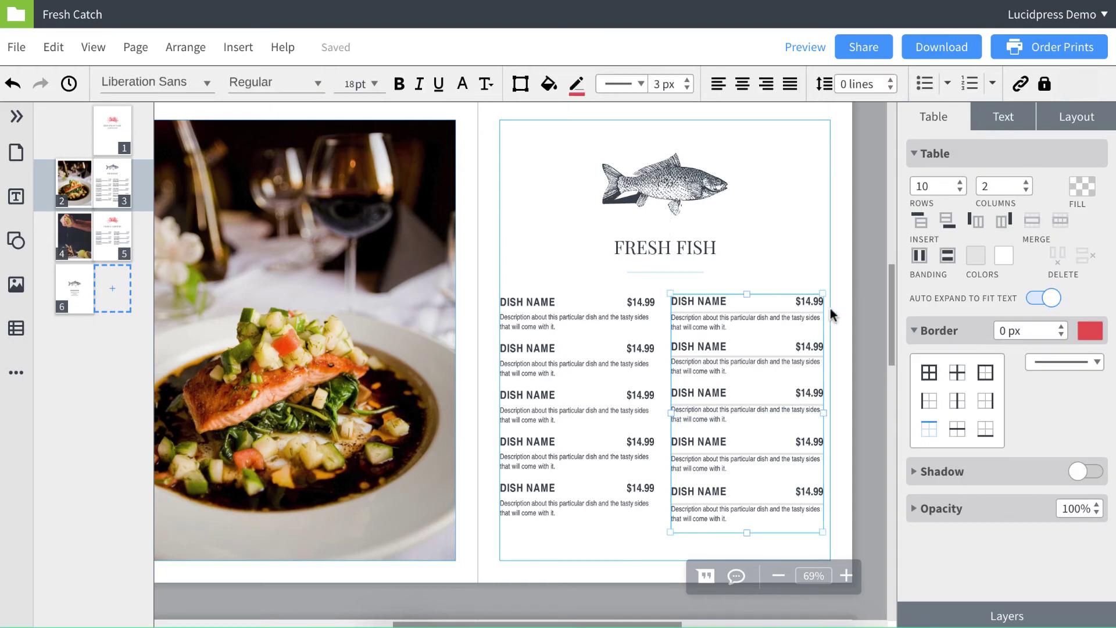
click(946, 259)
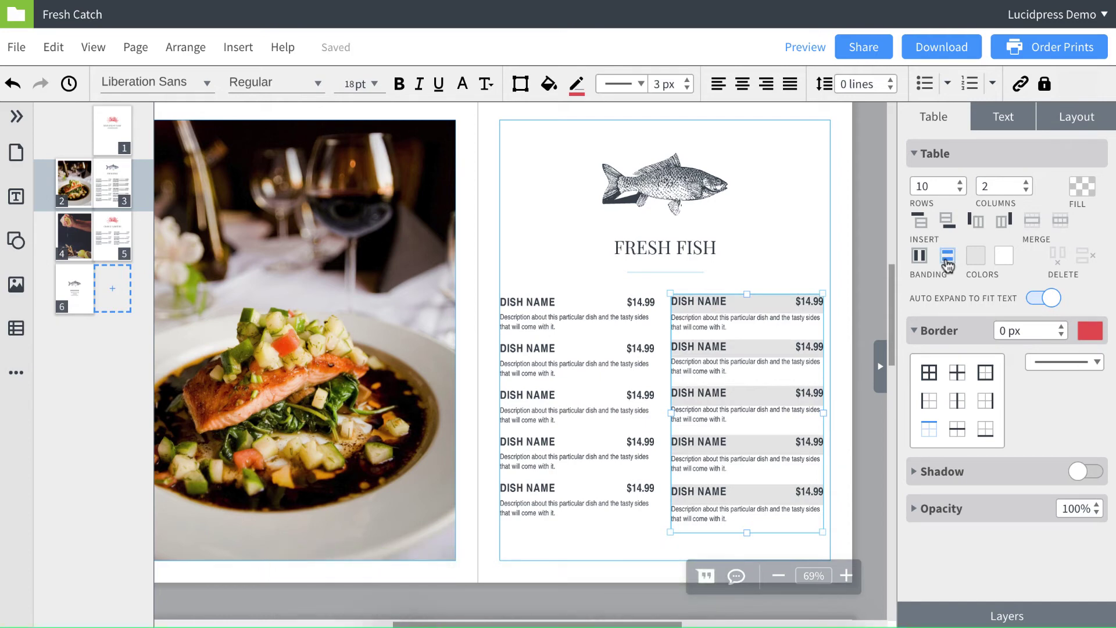
click(975, 255)
click(979, 411)
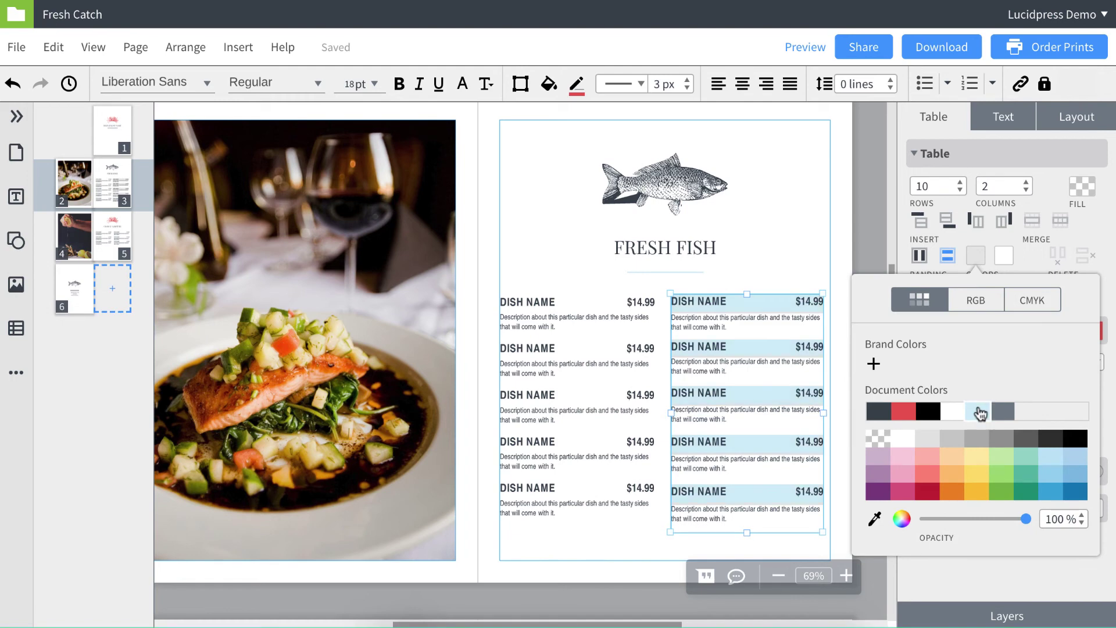
click(980, 413)
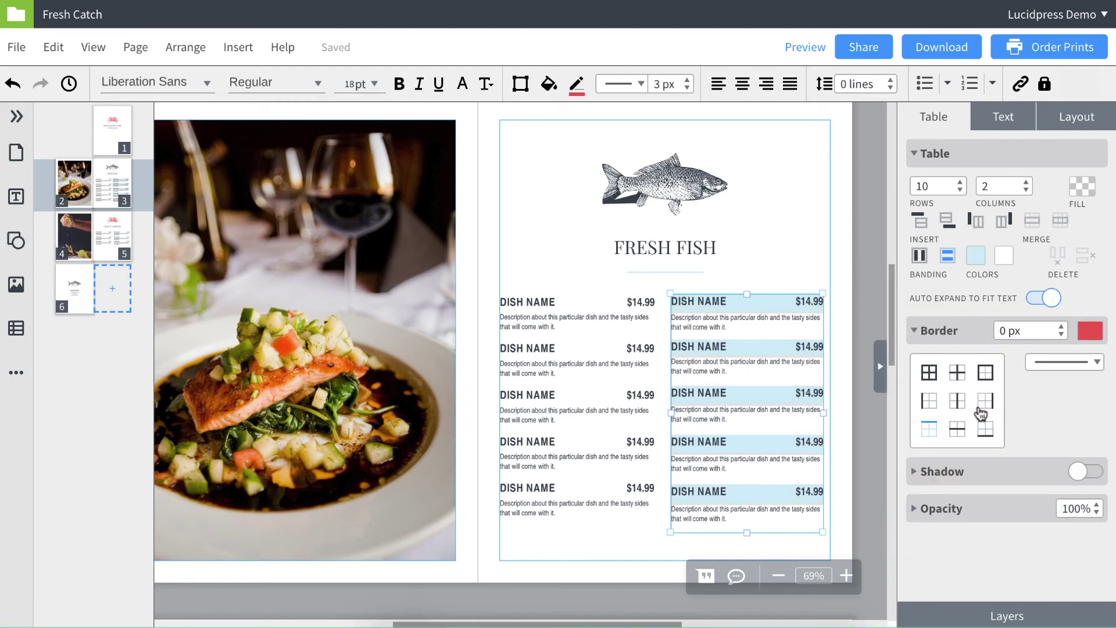
click(980, 225)
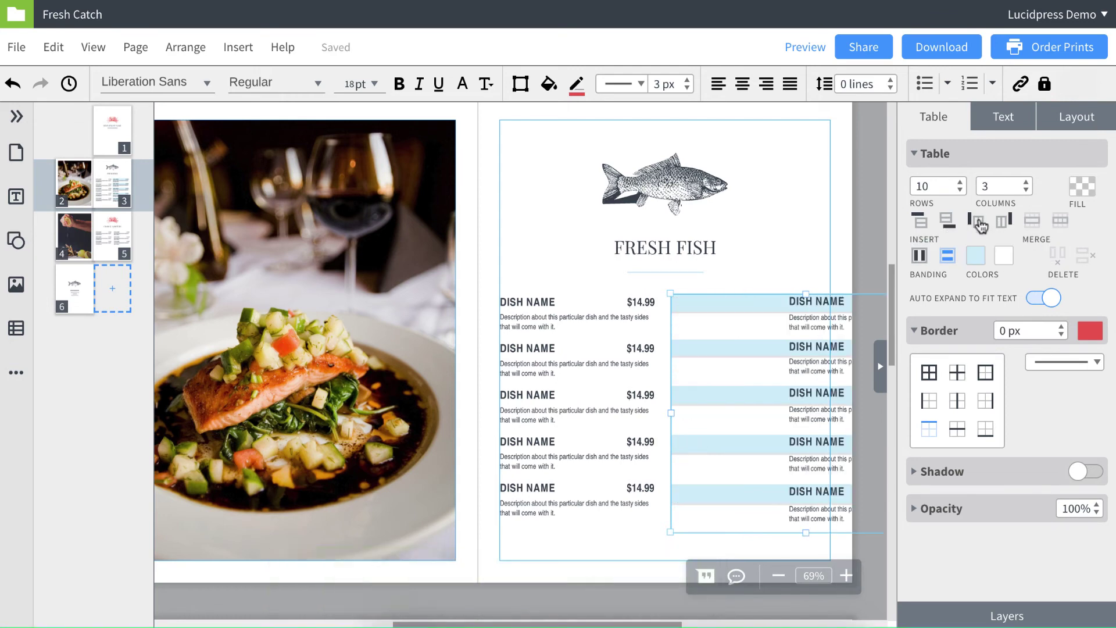
click(731, 308)
shift+click(716, 520)
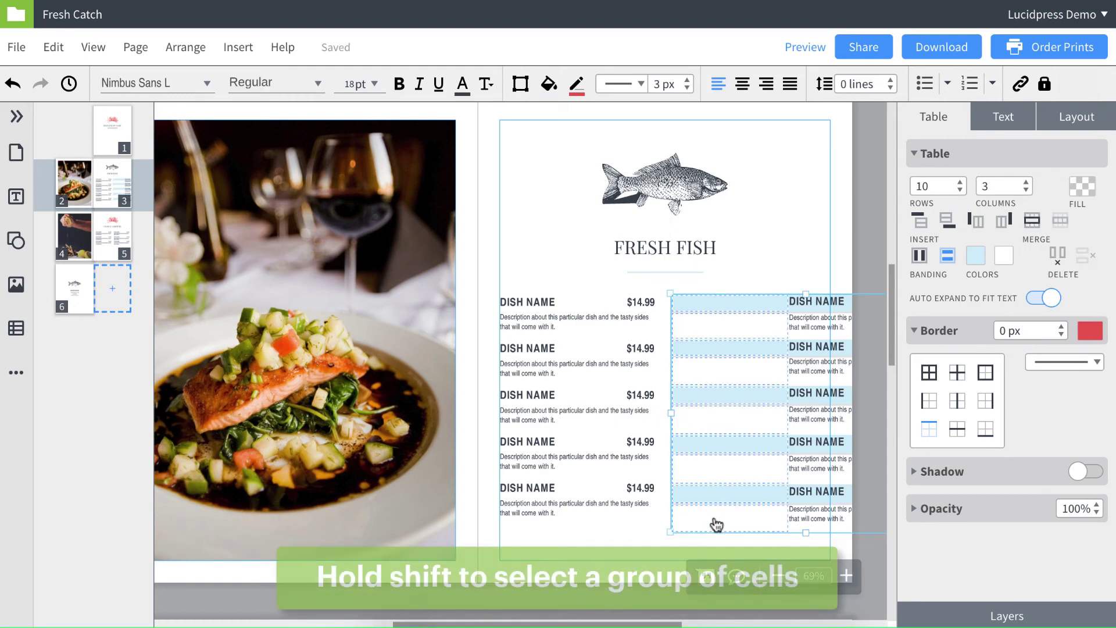
click(1058, 265)
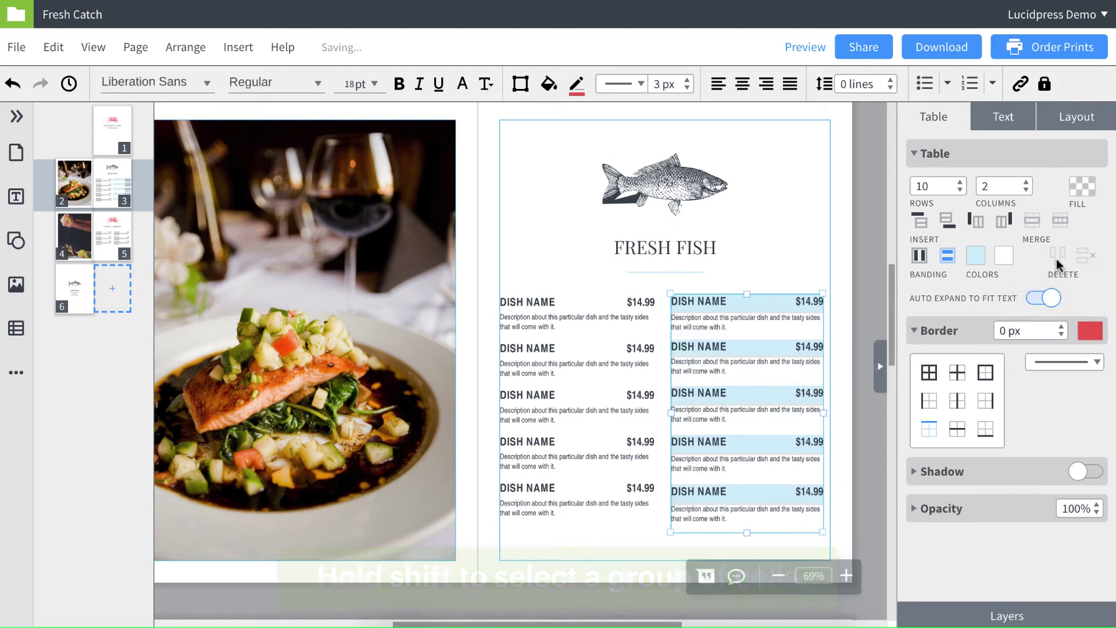
click(731, 303)
right_click(730, 301)
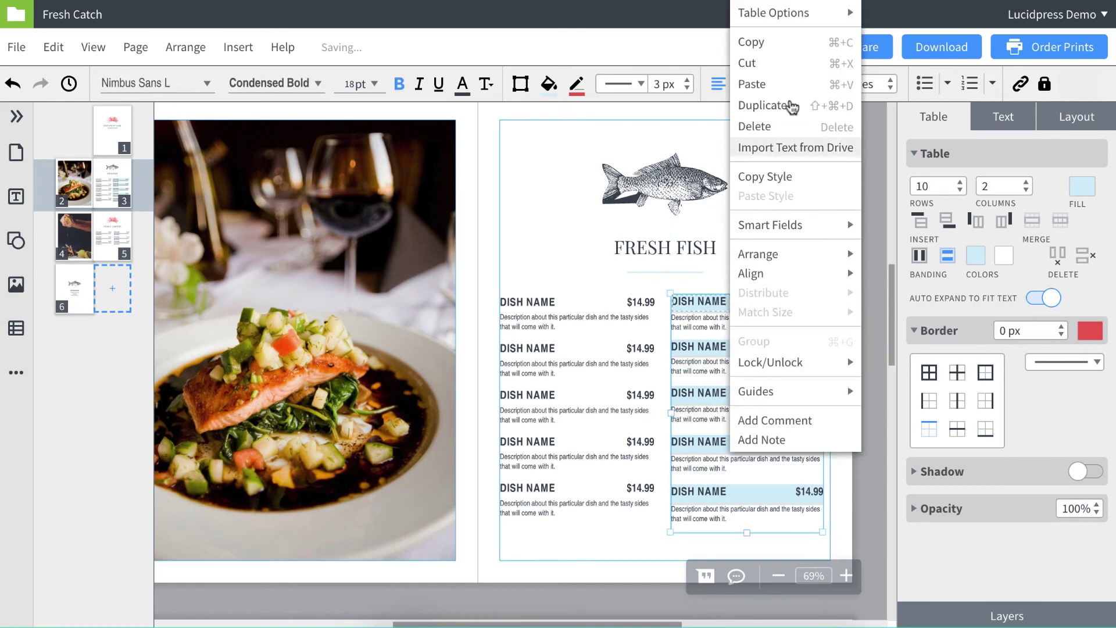
mouse_move(803, 16)
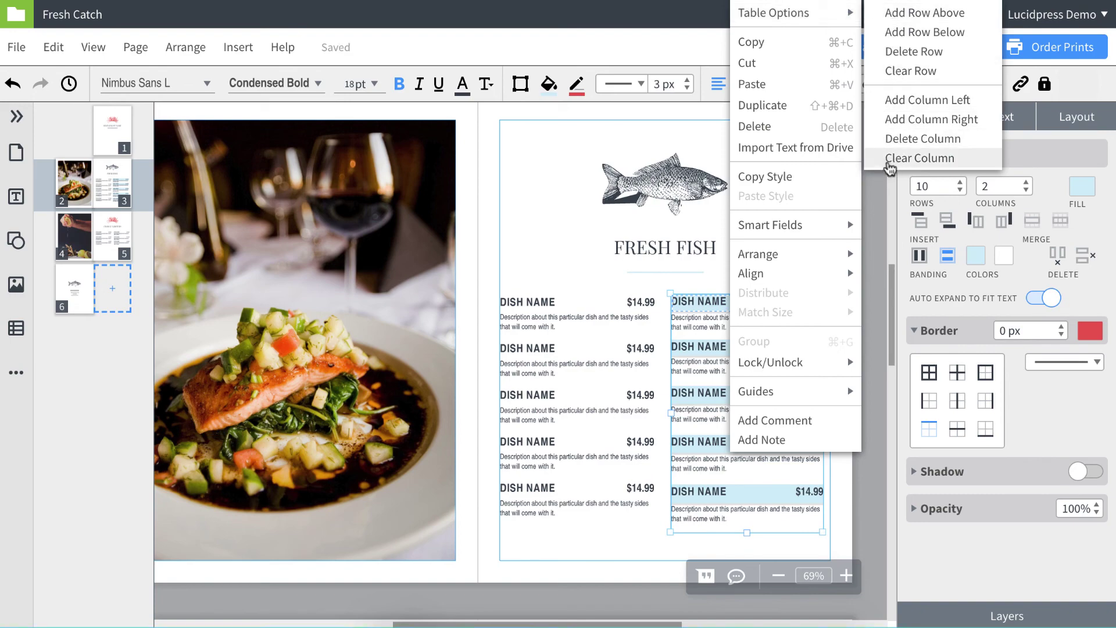
click(774, 311)
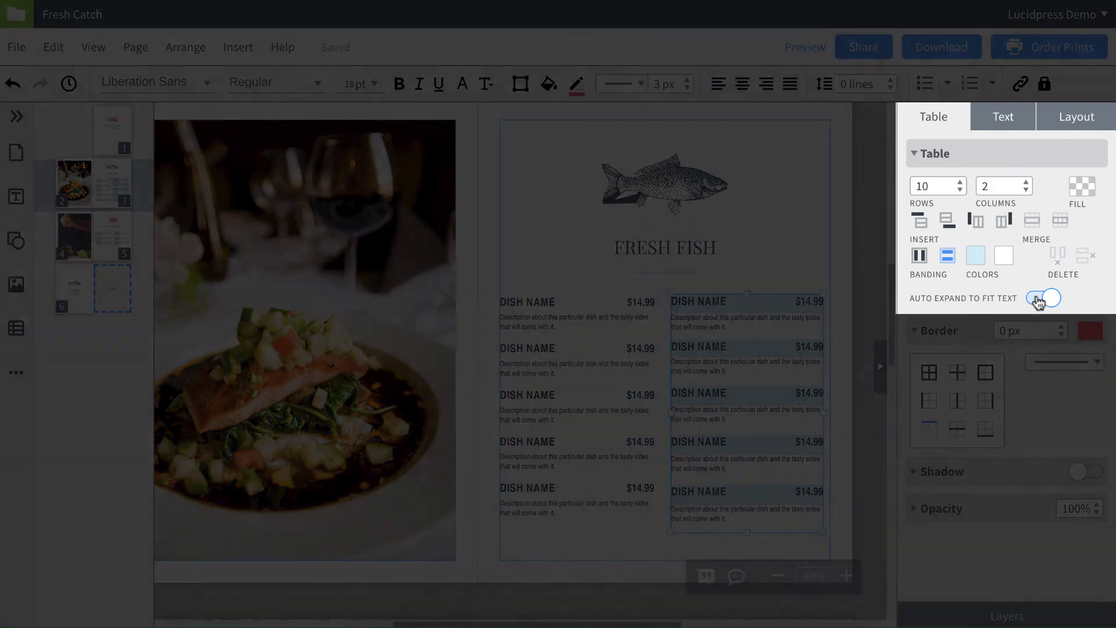
- Switch off Auto Expand to Fit Text for the dish table
click(1039, 300)
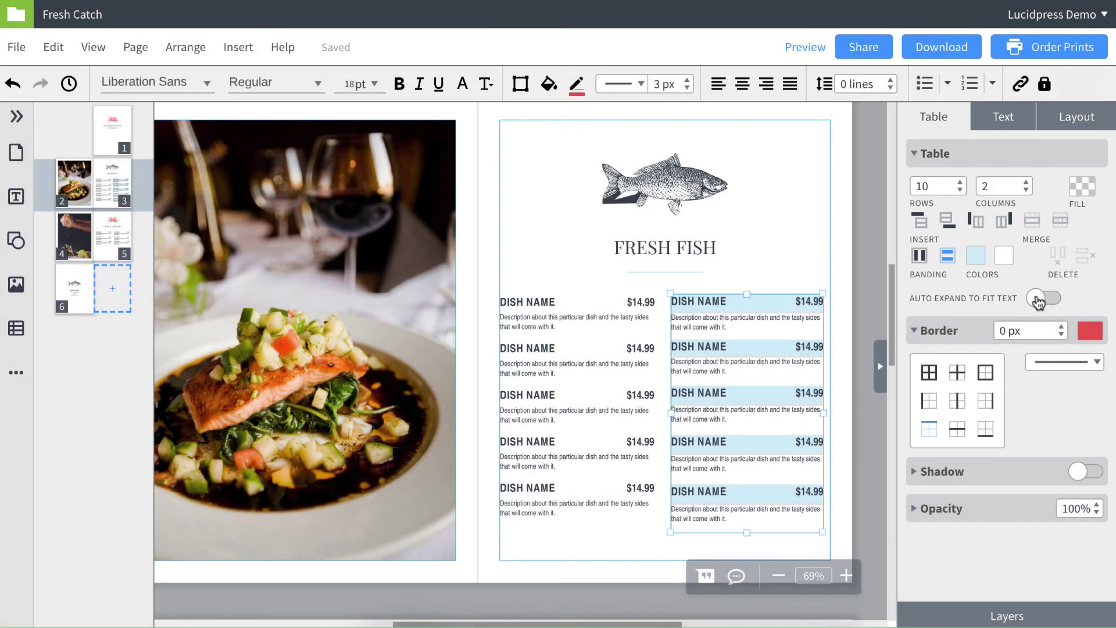
click(762, 310)
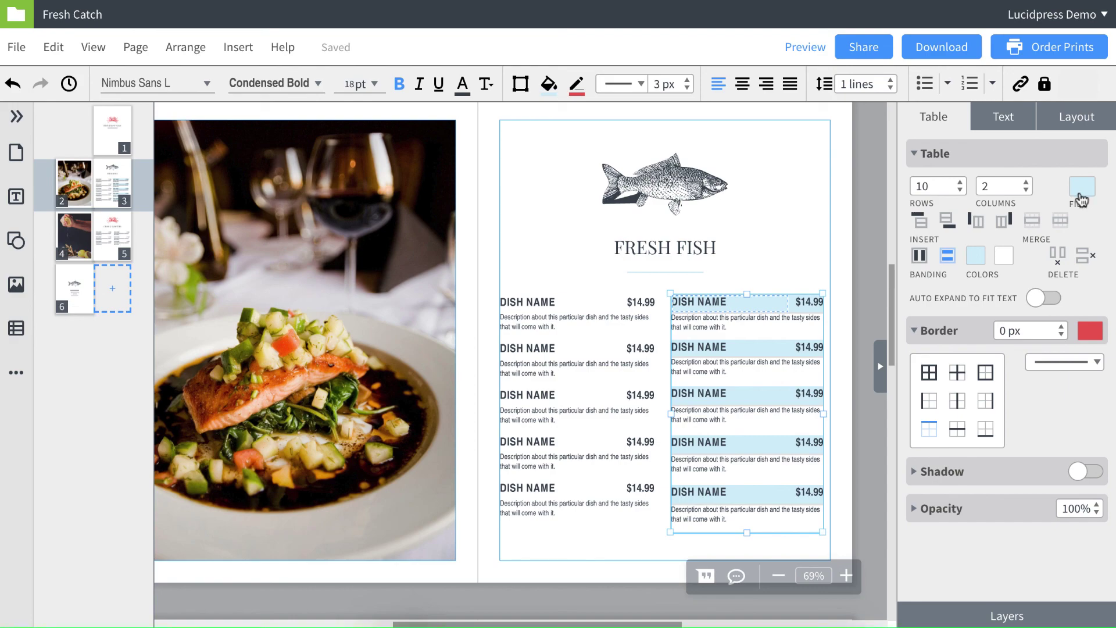
click(853, 318)
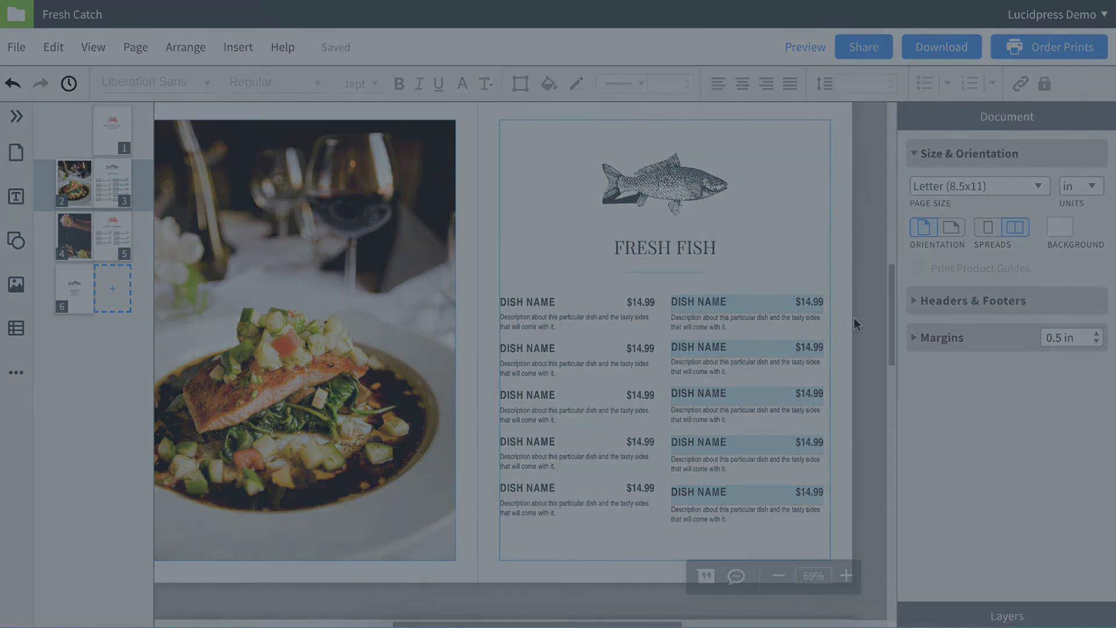